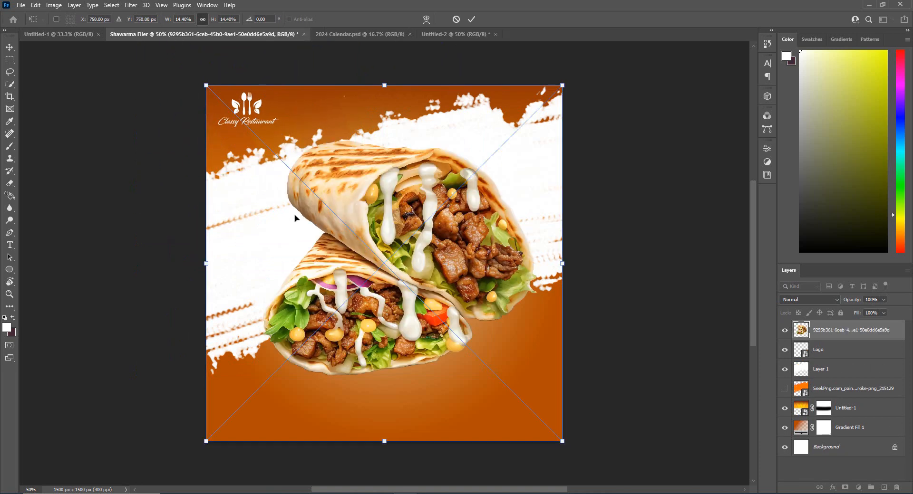
Scale down the placed shawarma image and position it over the white brush stroke, leaving space beside it for text
drag(206, 85, 369, 248)
drag(437, 322, 274, 224)
drag(400, 150, 474, 97)
drag(416, 213, 416, 219)
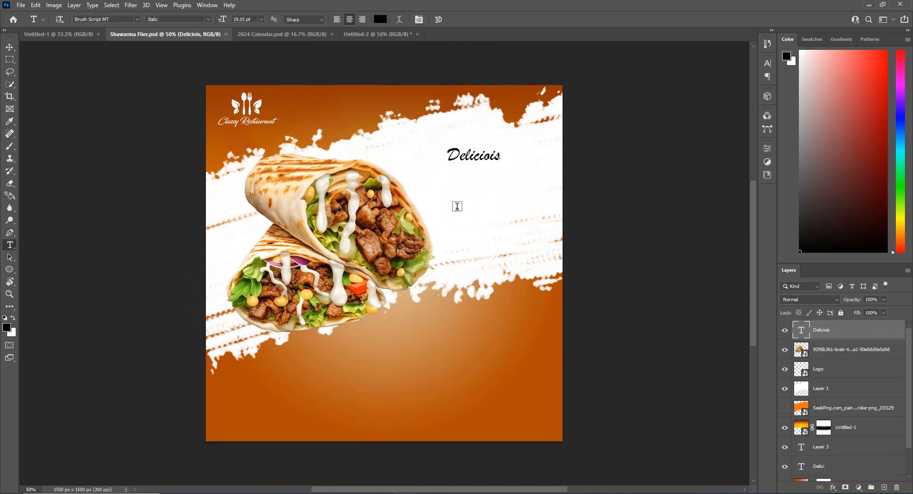
click(456, 205)
key(BackSpace)
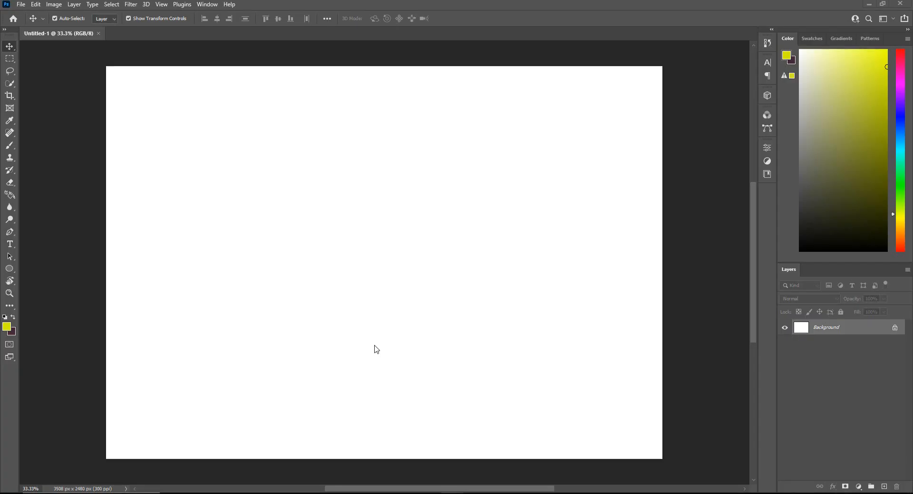
Start a new document from the Print presets and name it Shawarma Flier
click(18, 7)
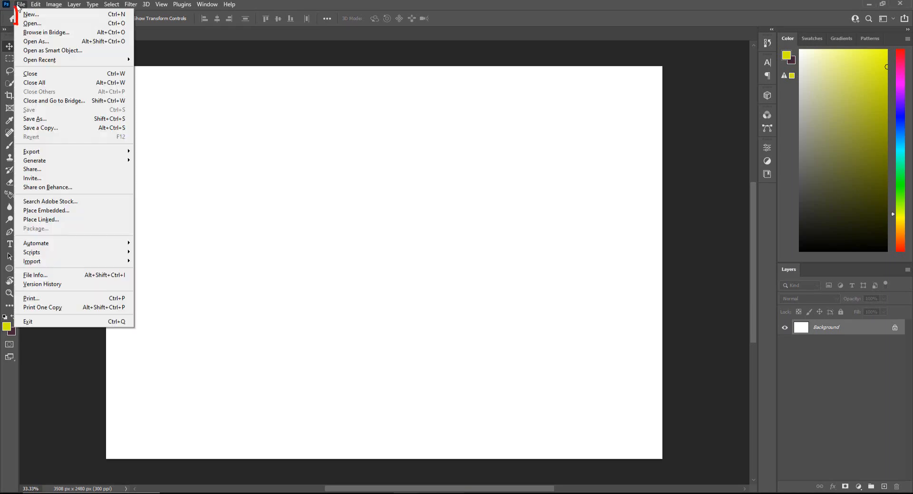
click(27, 16)
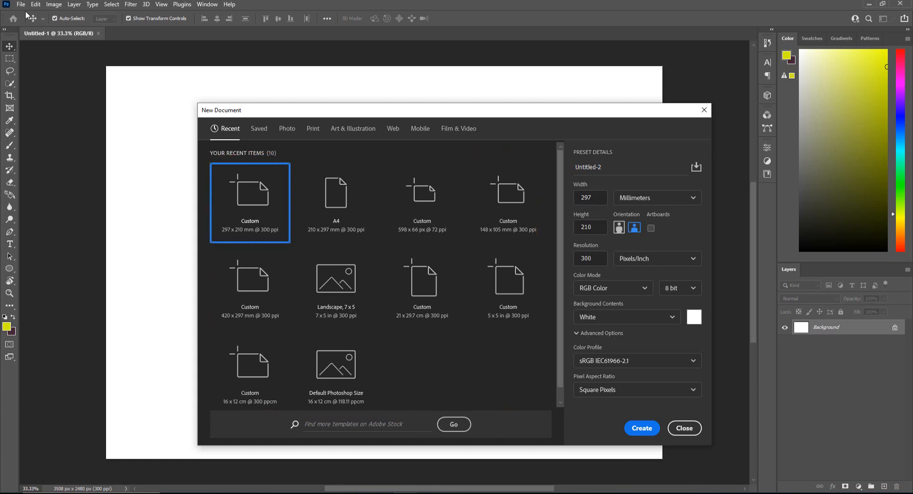
click(310, 129)
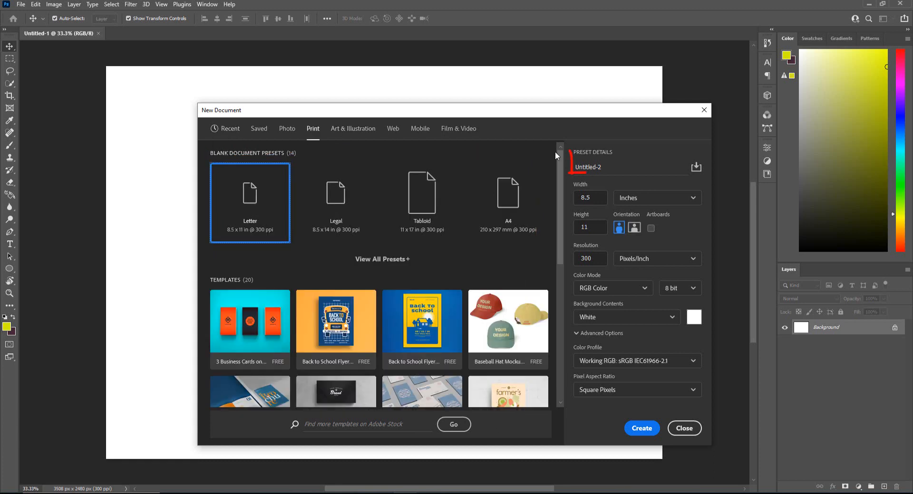
click(614, 166)
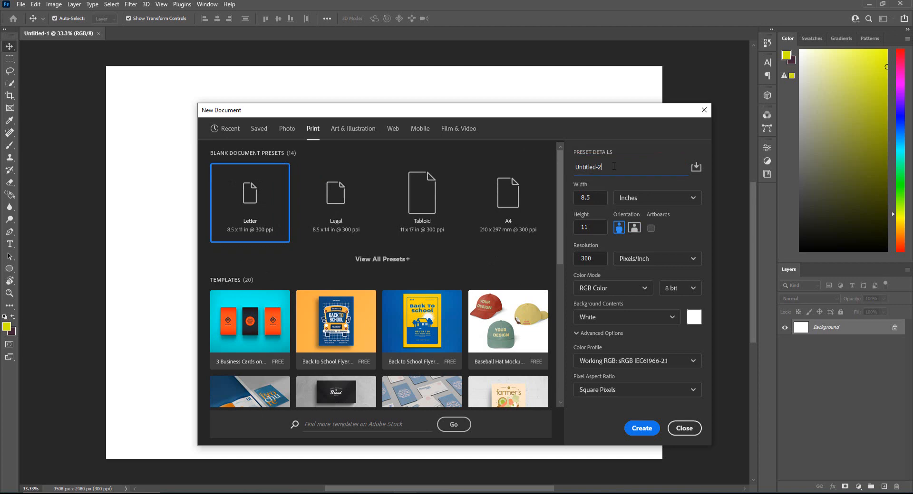
drag(614, 166, 573, 167)
text(Shawarma Fler)
Set the new document's width and height to 5 inches each
click(639, 198)
click(638, 197)
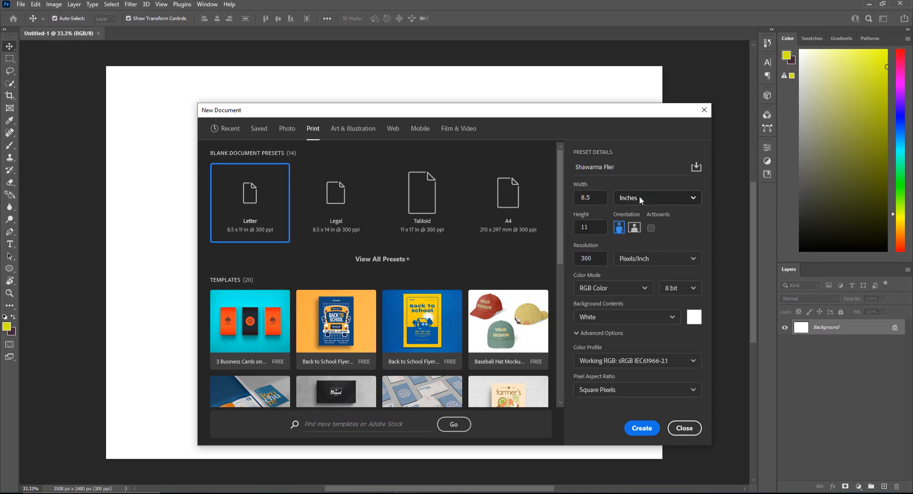
drag(603, 197, 566, 196)
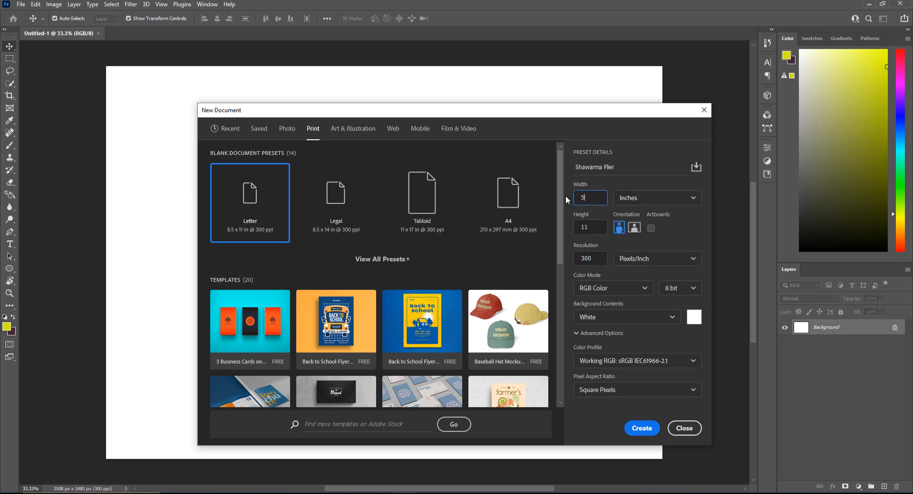
click(578, 227)
double_click(578, 227)
text(5)
key(Tab)
Keep the background contents white and create the document
click(600, 317)
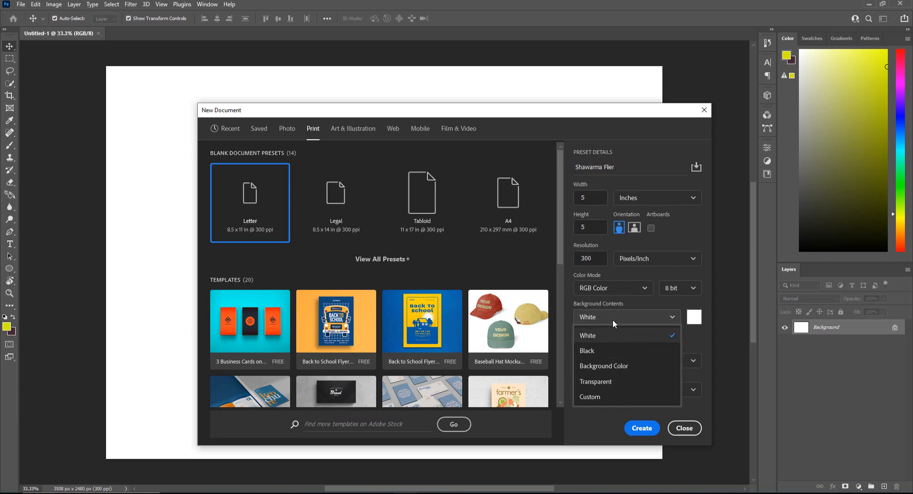
click(614, 318)
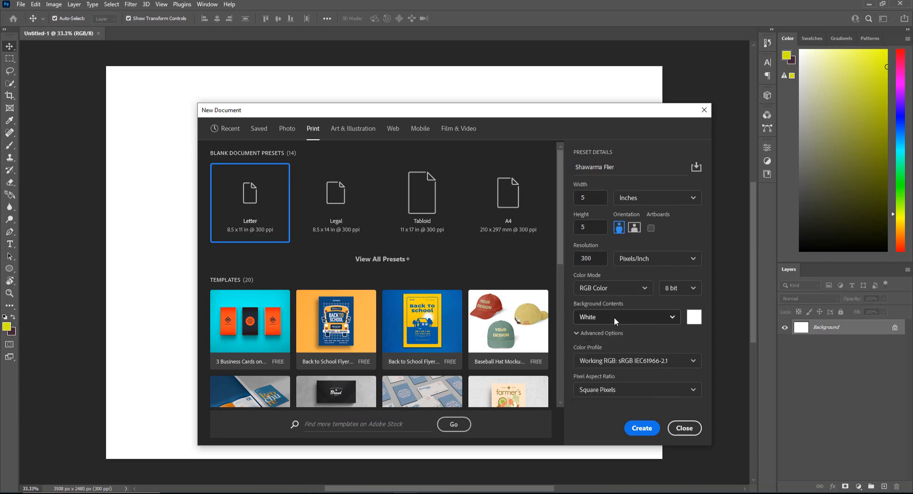
click(641, 429)
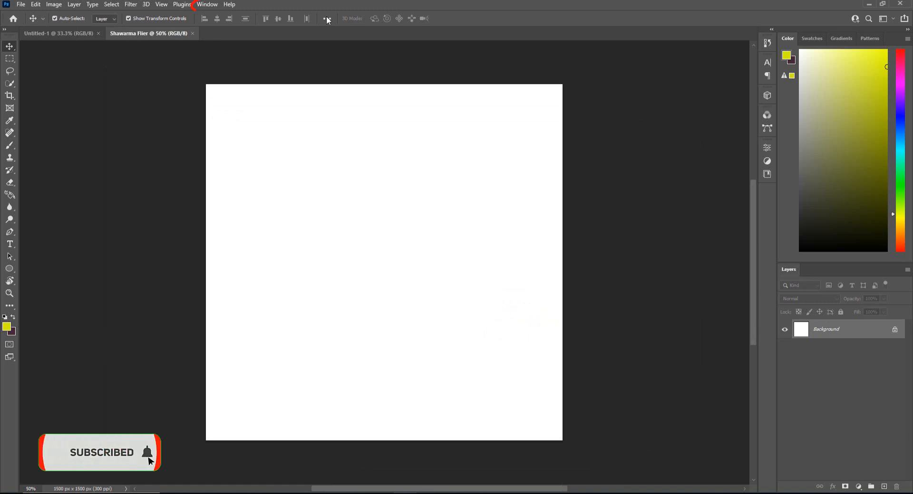
Make sure the layer list is displayed and add a Gradient fill layer above the Background
click(211, 6)
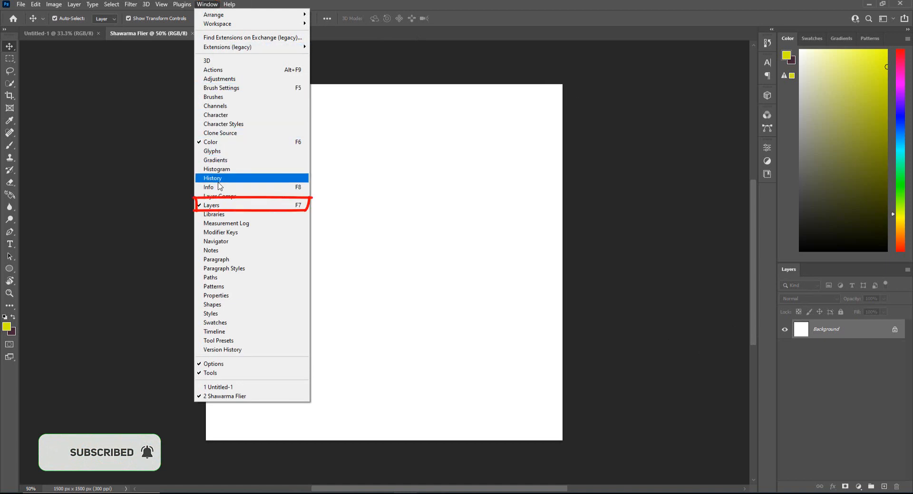
click(213, 206)
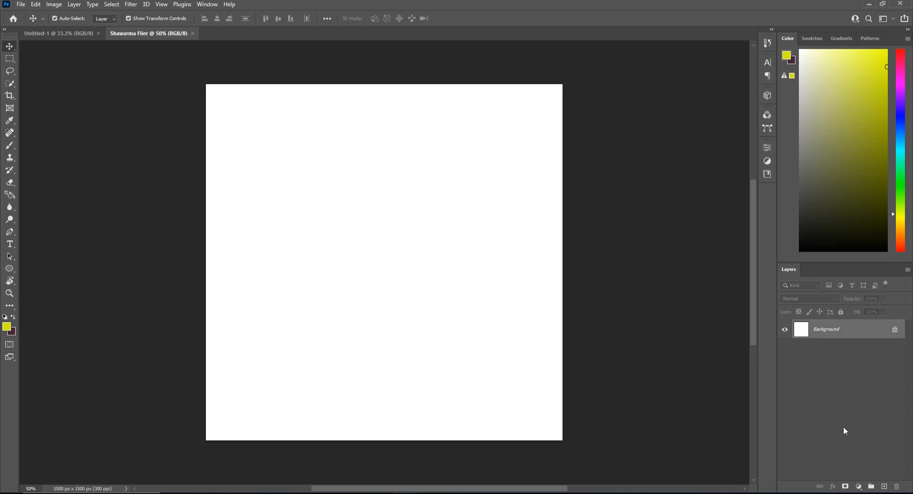
click(858, 487)
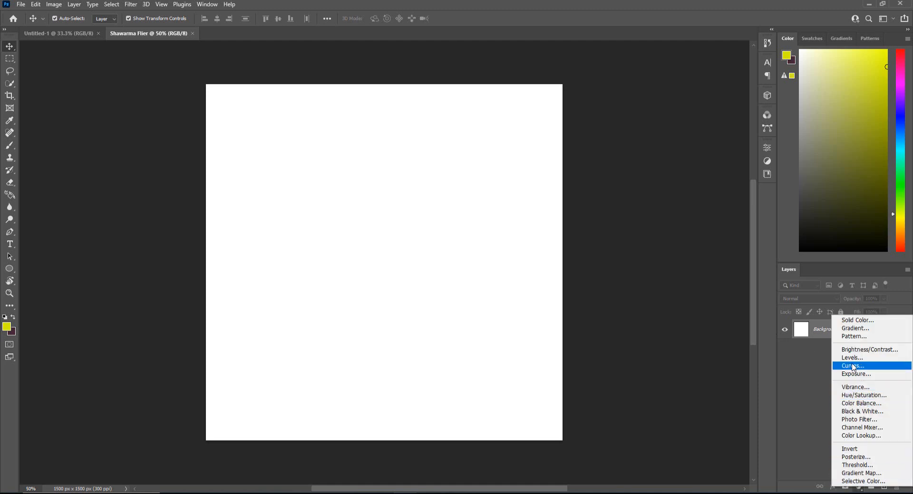
click(857, 328)
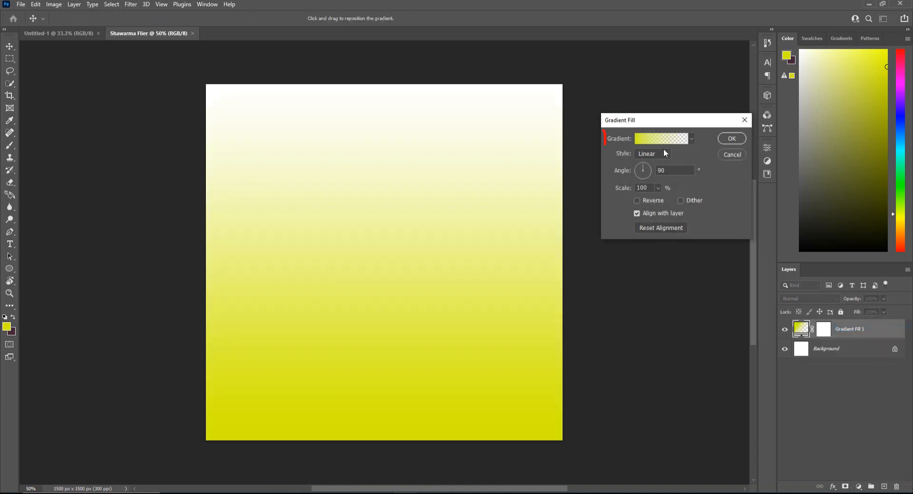
Edit the fill's gradient and set its starting color stop to b14b00
click(664, 143)
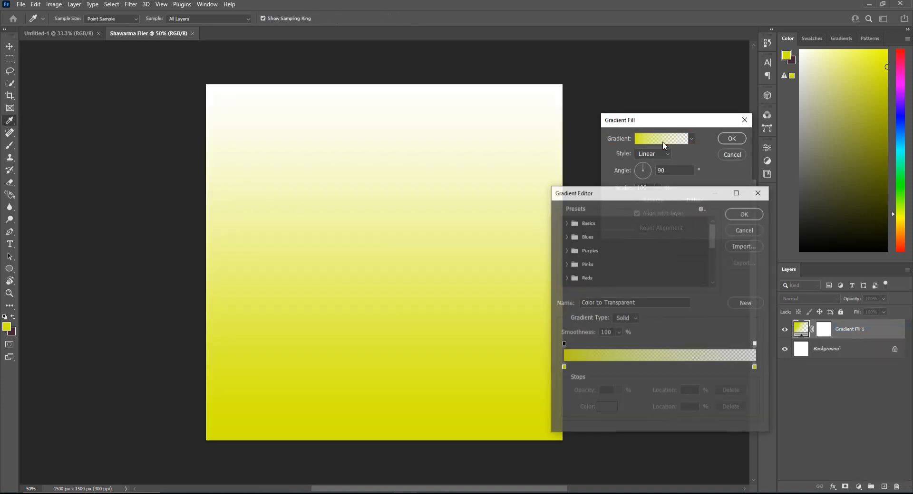
double_click(564, 365)
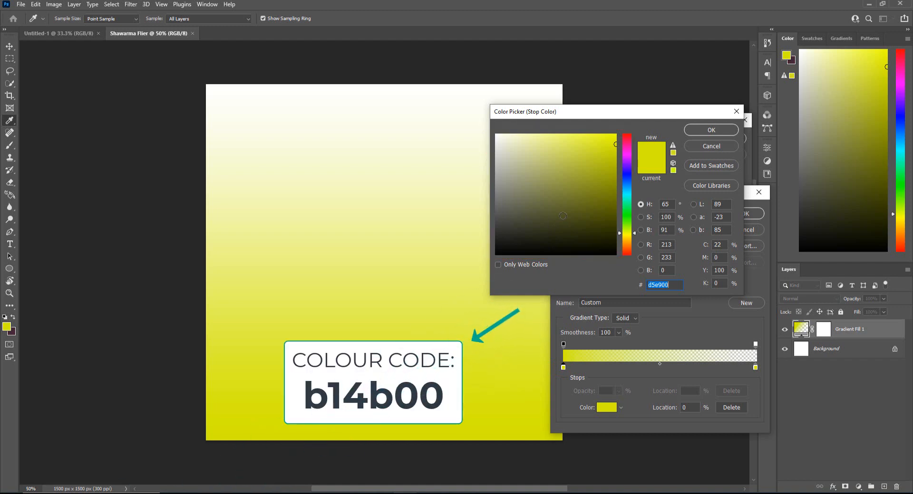
text(b14b0)
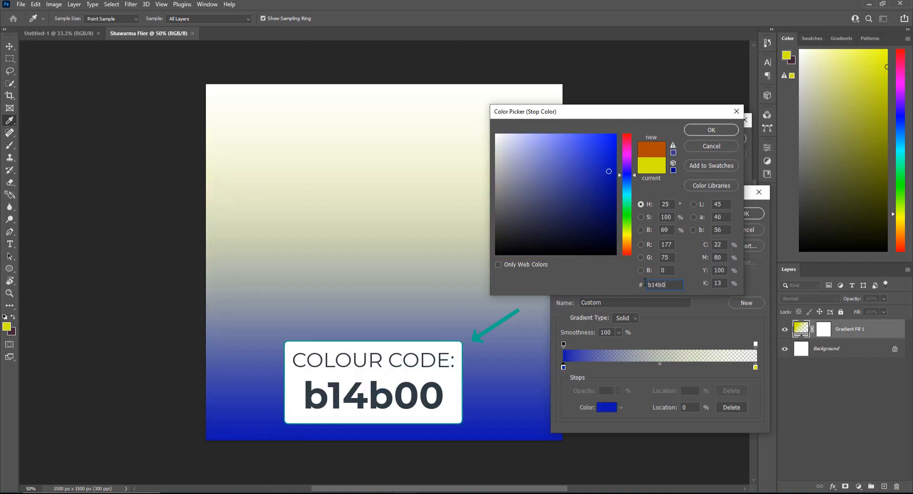
text(0)
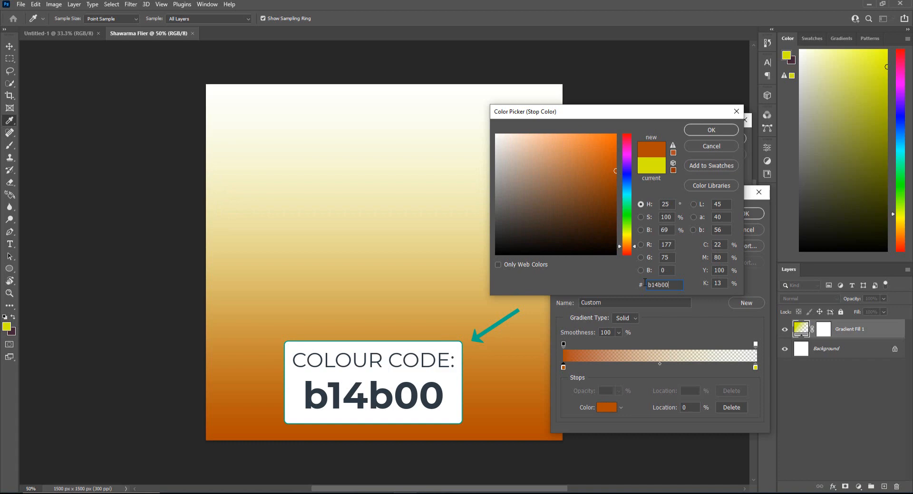
click(711, 130)
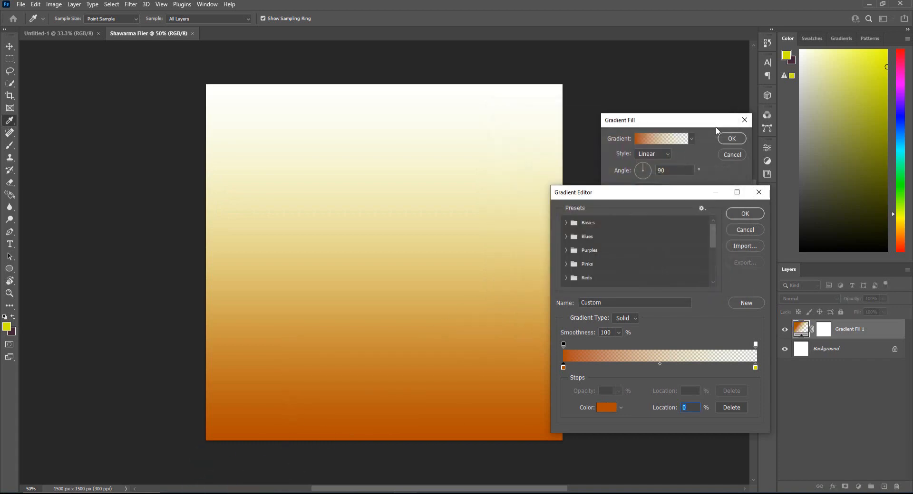
Set the gradient's ending color stop to bc7829 and accept the edited gradient
double_click(755, 368)
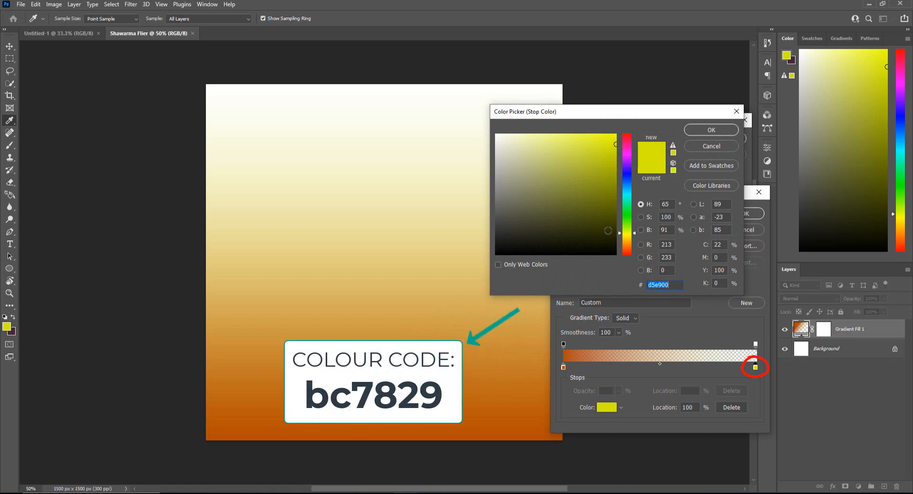
text(bc)
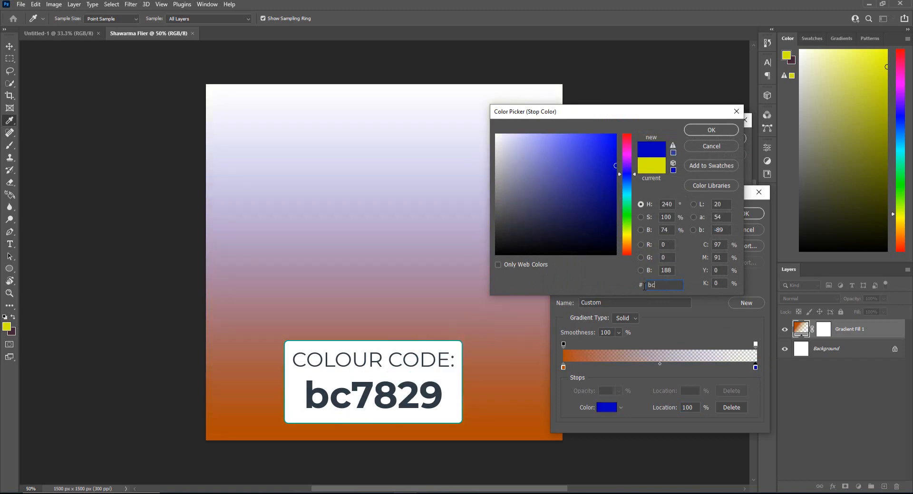
text(7829)
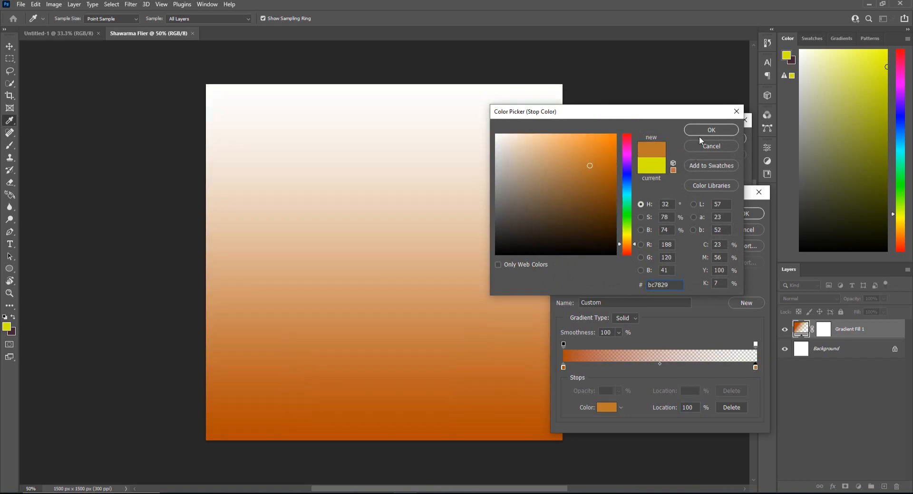
click(701, 133)
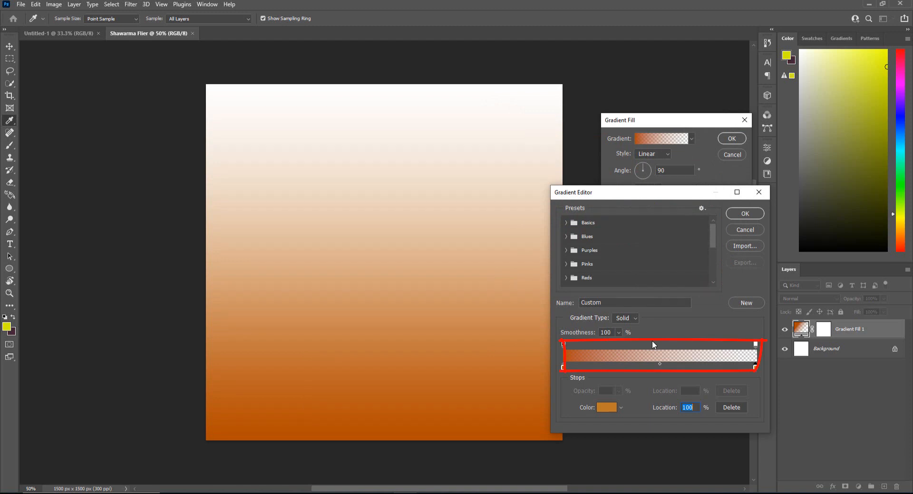
click(731, 214)
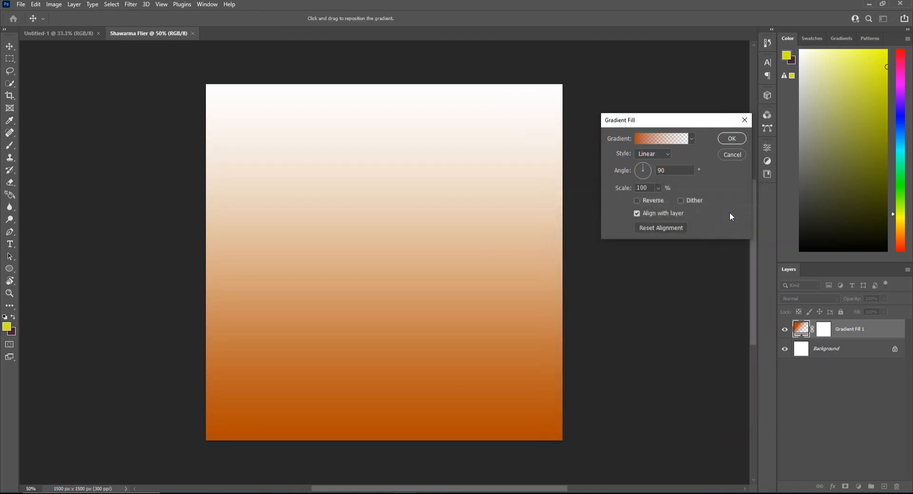
Change the gradient fill's style to Radial and reverse its direction
click(666, 156)
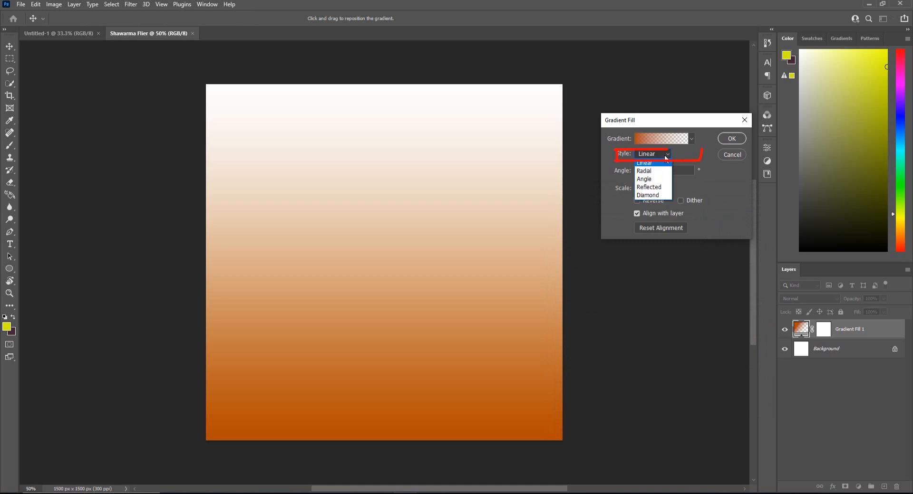
click(654, 166)
click(649, 202)
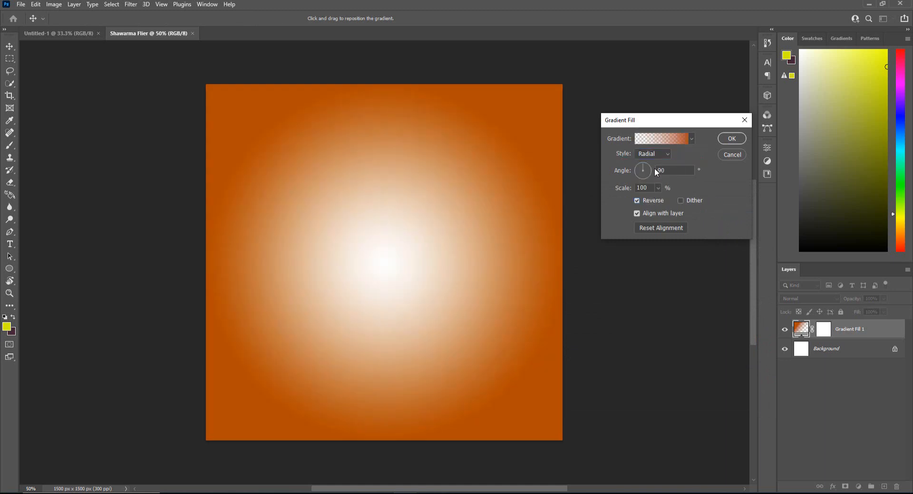
Raise the opacity of the gradient's transparent end stop to about 44% and apply the gradient fill
click(658, 140)
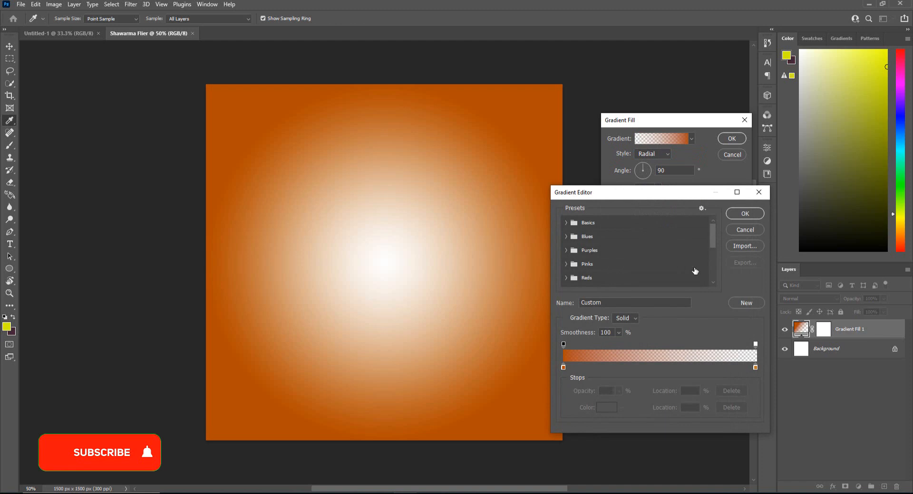
click(755, 367)
click(755, 344)
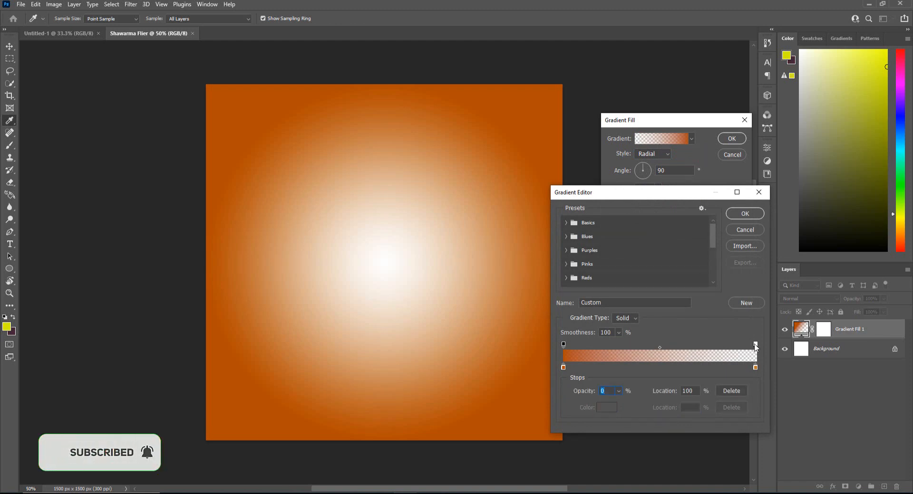
click(618, 391)
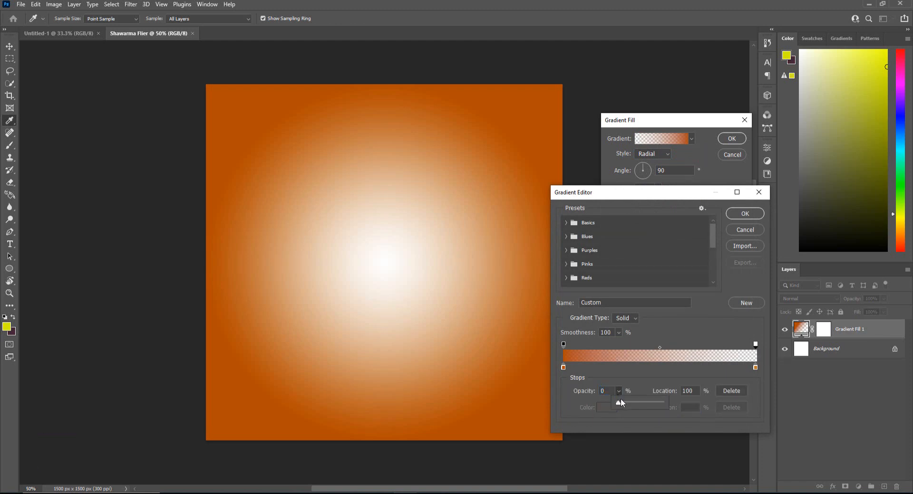
drag(621, 403, 637, 402)
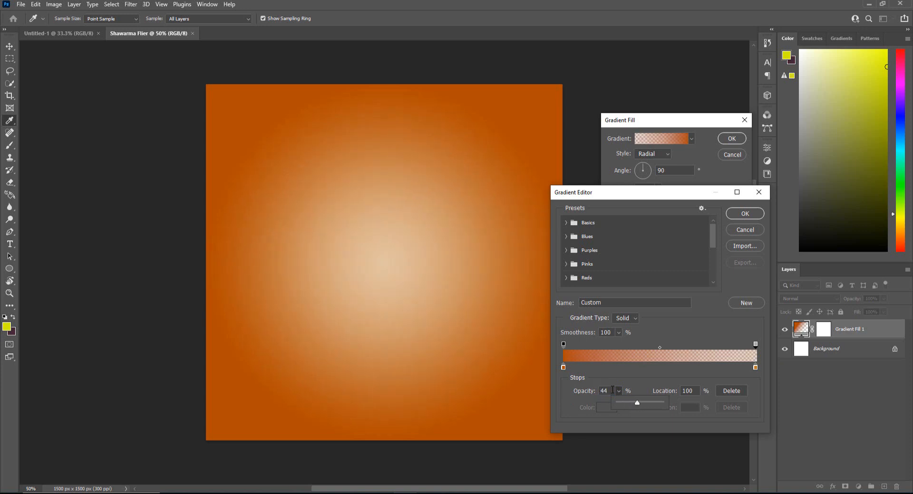
click(598, 390)
key(Return)
key(Return)
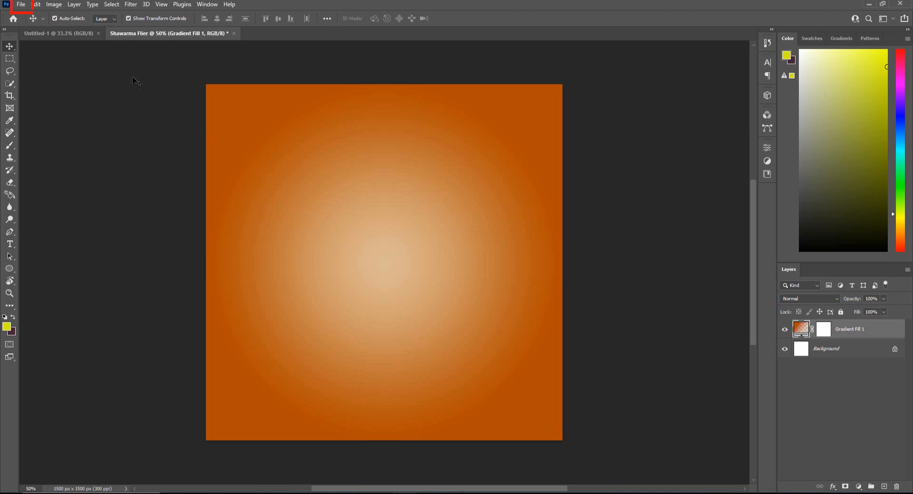
Place the Untitled-1 sunburst image from the SHAWARMA FLIER folder into the flier as an embedded object
click(21, 4)
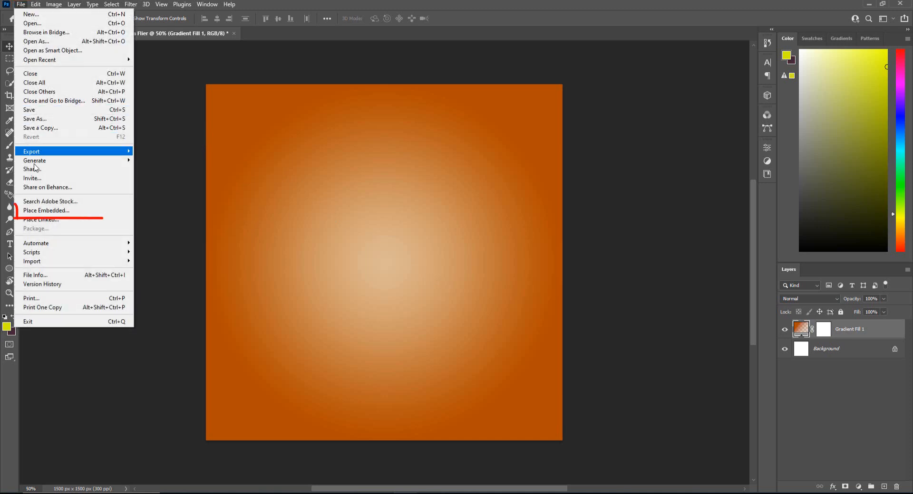
click(40, 211)
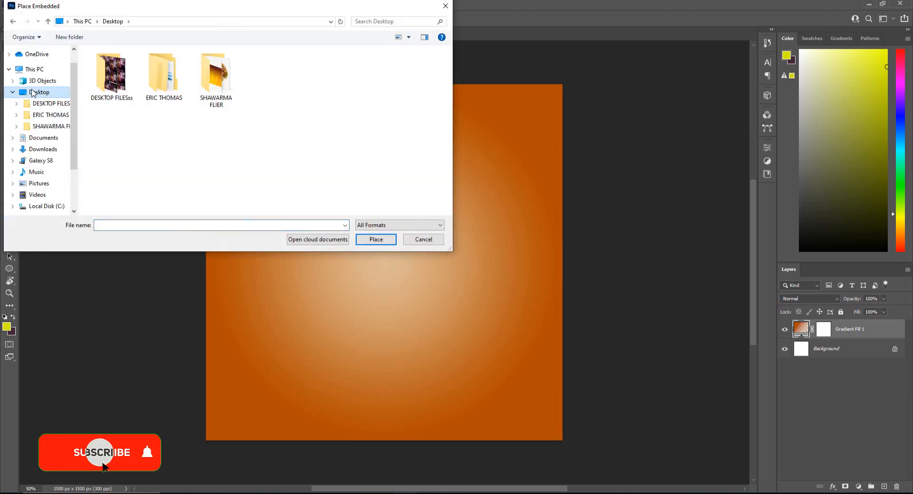
double_click(208, 82)
click(325, 86)
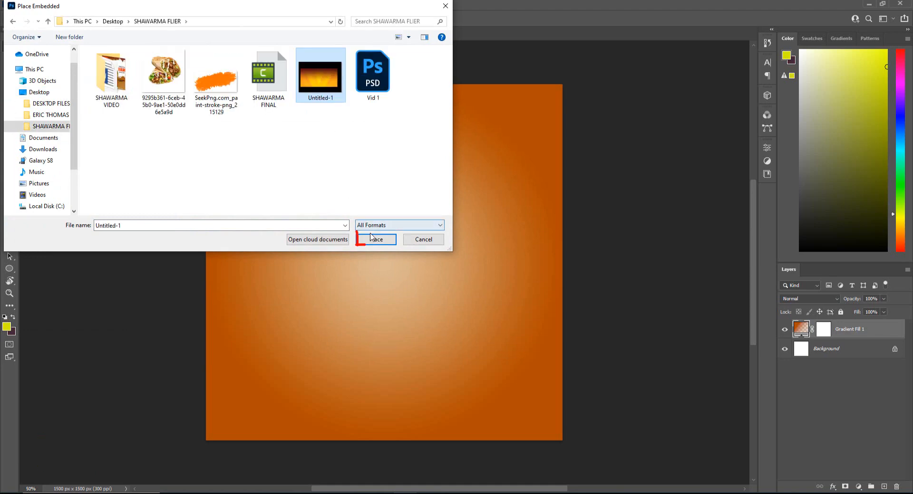
click(375, 239)
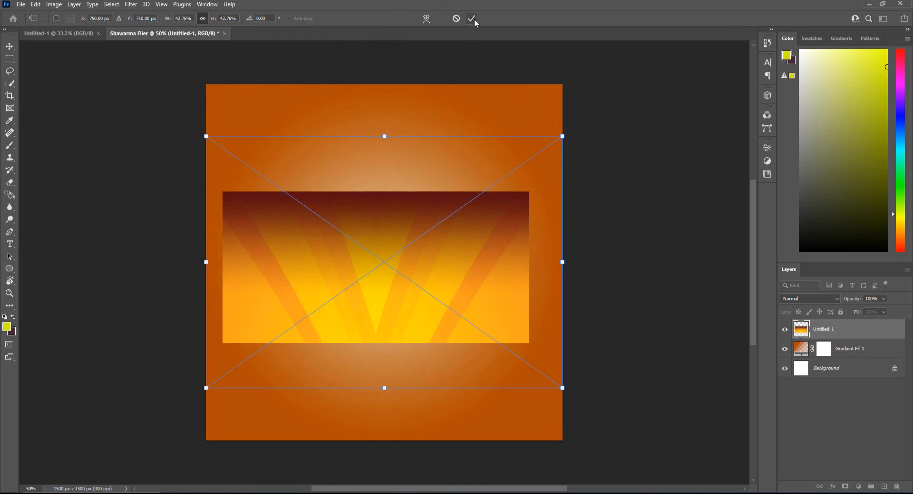
Enlarge the sunburst image past both canvas sides, move it over the flier's upper half and accept the placement
drag(561, 137, 617, 93)
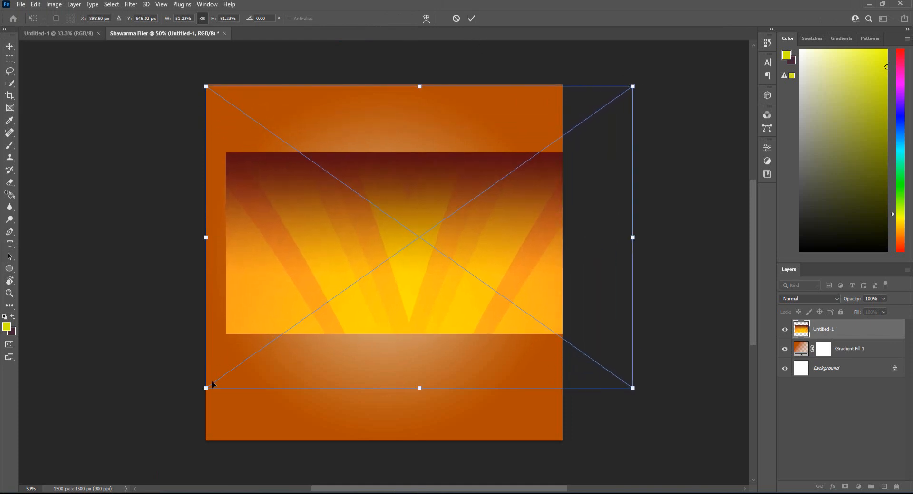
drag(212, 384, 185, 402)
drag(236, 348, 252, 260)
click(473, 18)
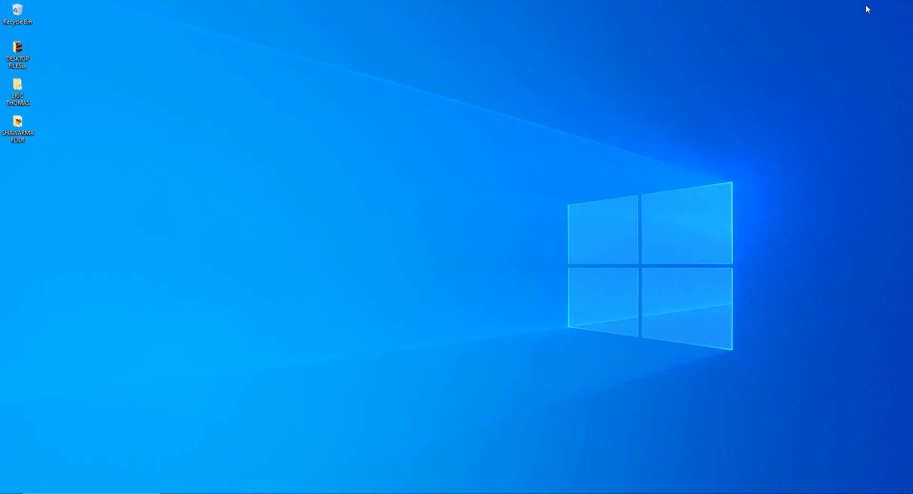
double_click(21, 131)
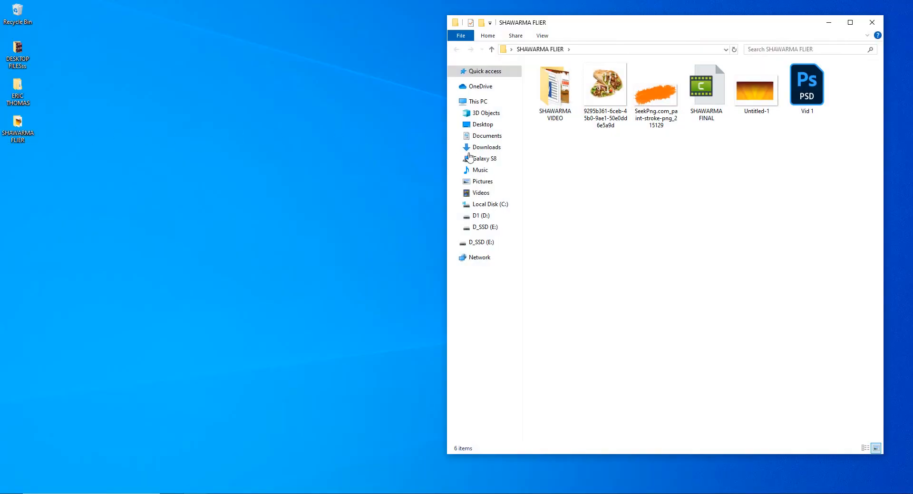
drag(756, 92, 400, 354)
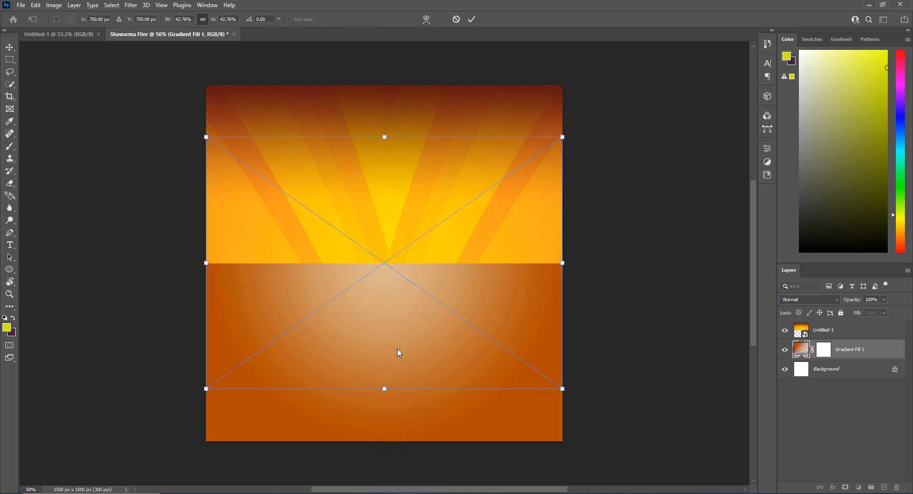
key(Return)
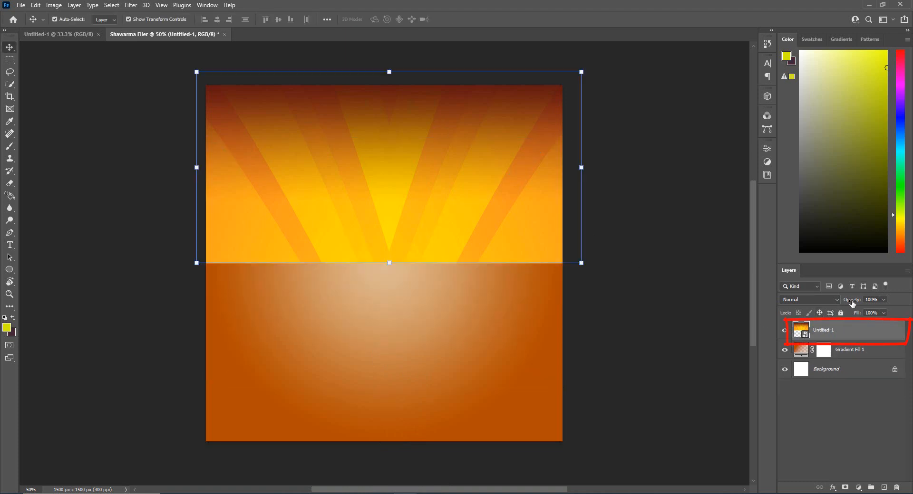
Lower the Untitled-1 sunburst layer's opacity to 36% and add a layer mask to it
drag(851, 302, 842, 306)
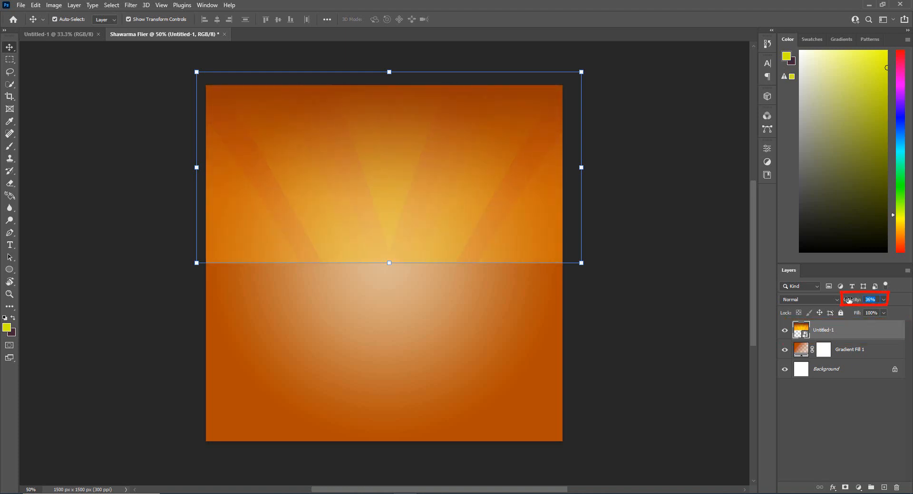
key(Return)
click(846, 487)
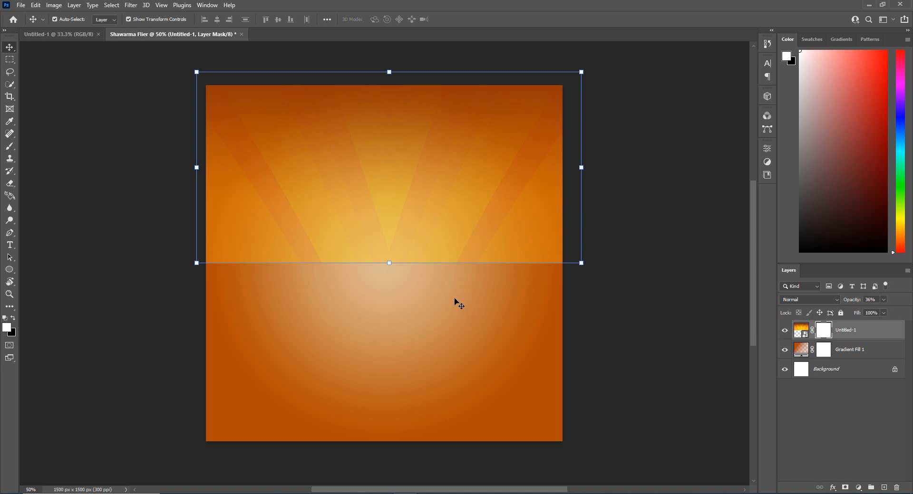
Paint the mask with a soft black brush, about 800 px at 0% hardness, to blend the sunburst's lower edge into the gradient
click(10, 147)
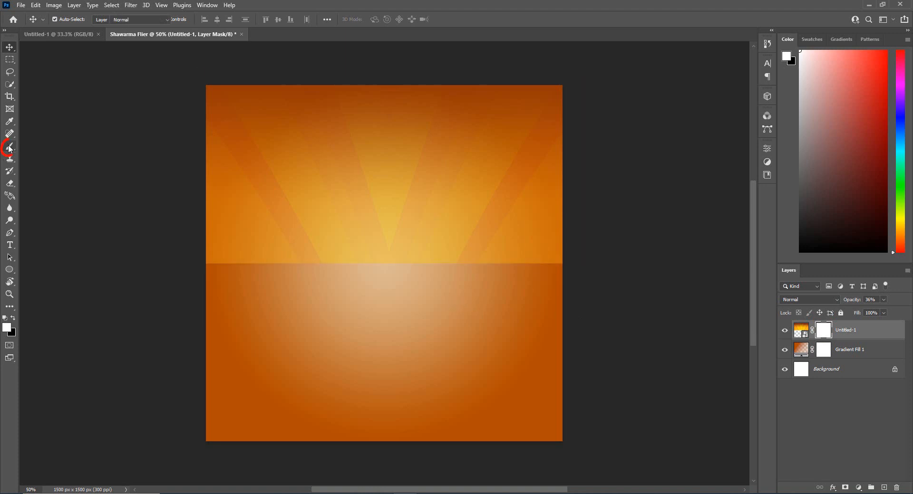
click(7, 328)
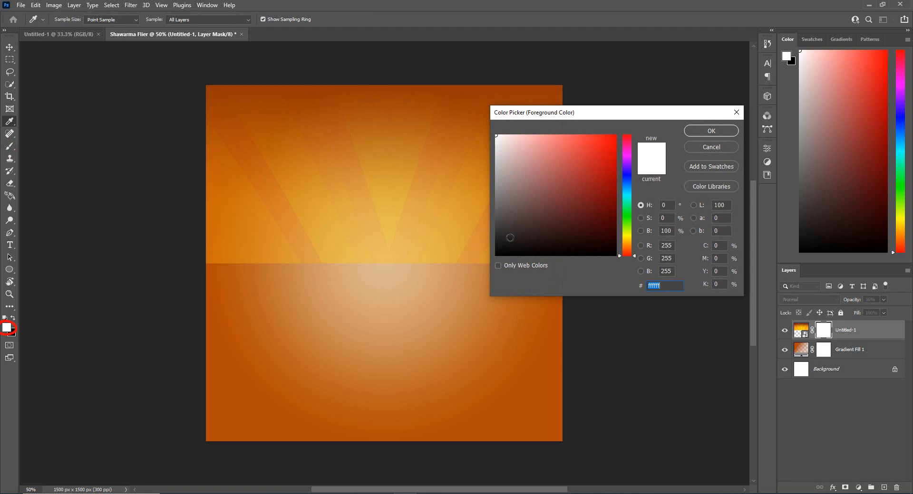
click(496, 255)
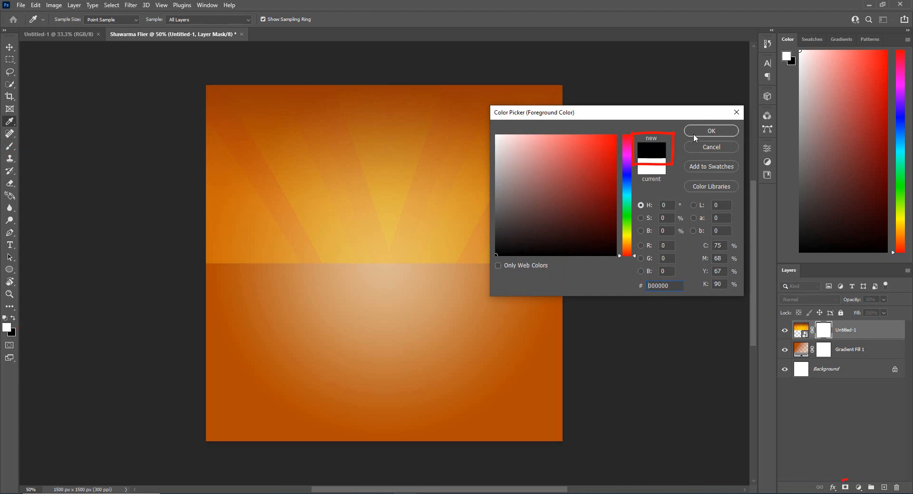
click(693, 134)
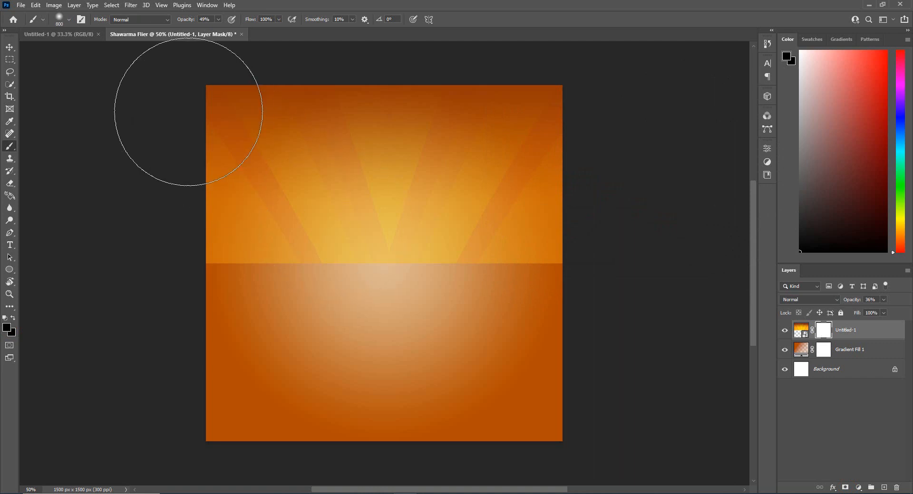
click(69, 20)
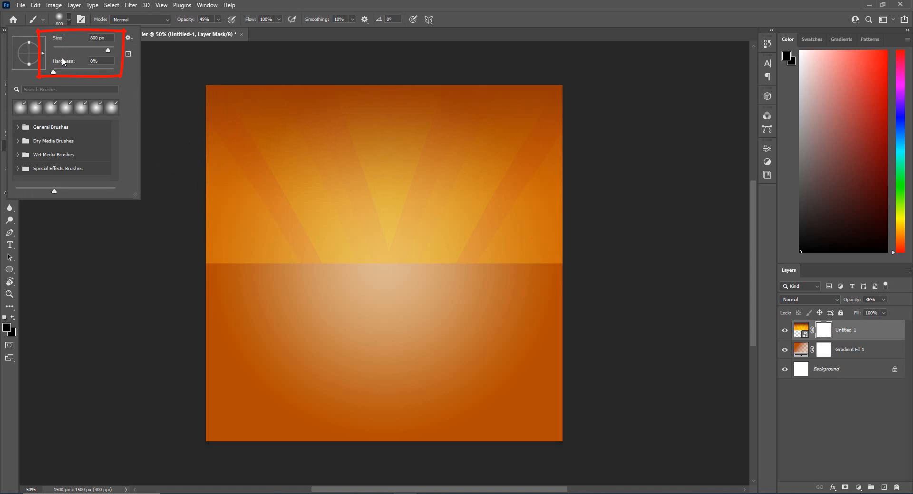
mouse_move(56, 69)
mouse_down()
mouse_move(83, 68)
mouse_move(53, 70)
mouse_up()
drag(104, 51, 104, 51)
mouse_move(286, 269)
mouse_down()
mouse_move(215, 272)
mouse_move(486, 287)
mouse_move(371, 288)
mouse_move(272, 282)
mouse_move(536, 280)
mouse_move(319, 288)
mouse_move(467, 279)
mouse_move(306, 272)
mouse_move(203, 255)
mouse_move(516, 278)
mouse_move(234, 287)
mouse_move(211, 298)
mouse_up()
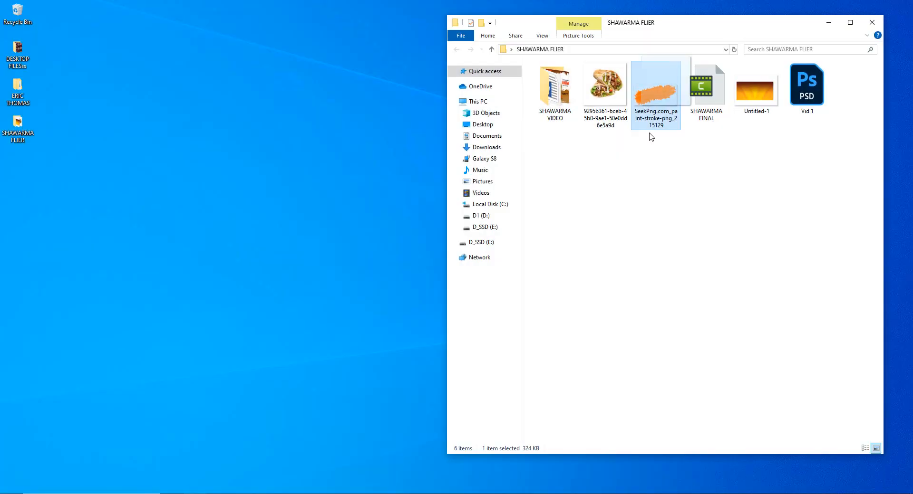
Place the SeekPng paint-stroke image from the SHAWARMA FLIER folder and enlarge it to span beyond the flier's full width
drag(648, 134, 353, 325)
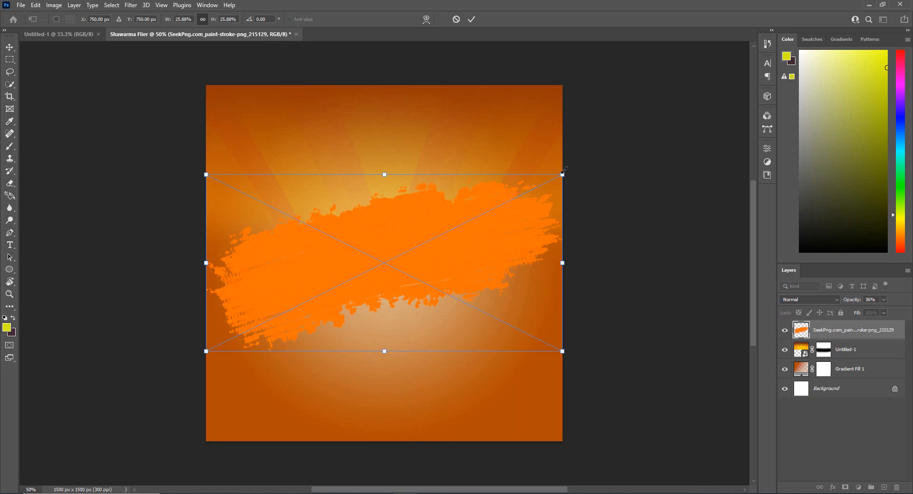
drag(564, 170, 628, 142)
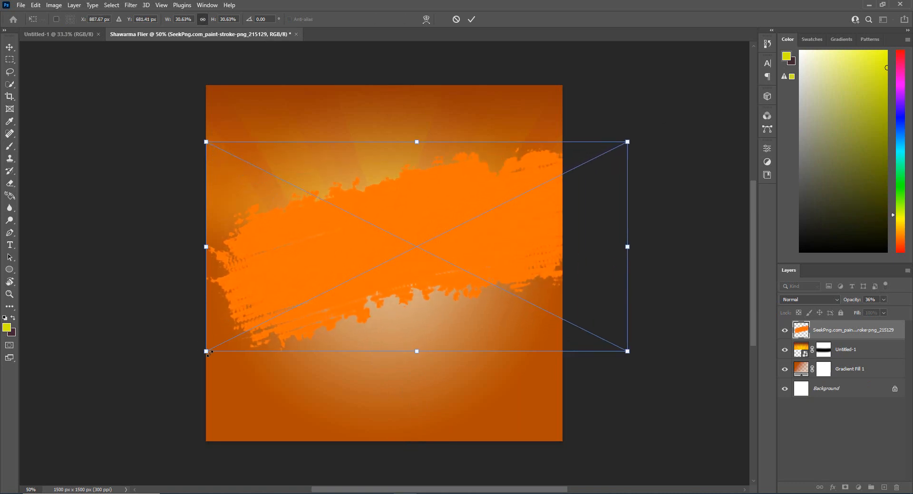
drag(207, 352, 102, 399)
drag(290, 308, 328, 265)
key(Return)
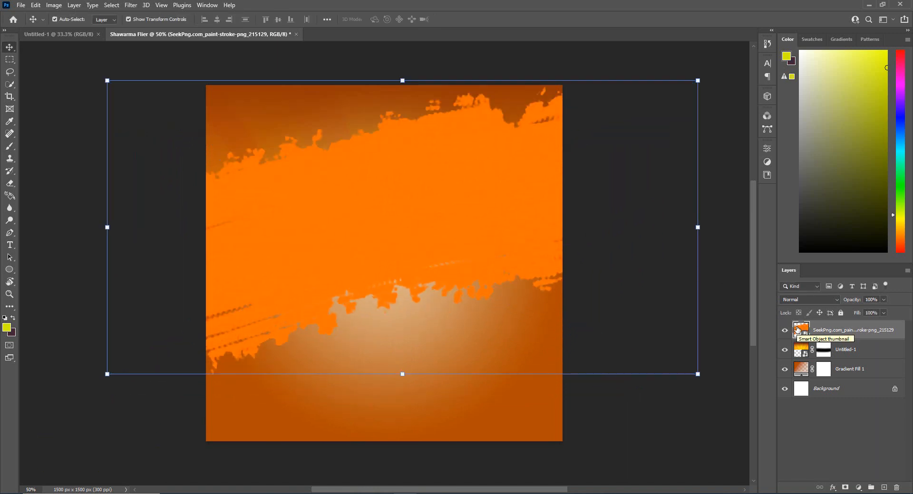
Fill the paint stroke's outline with white on a new layer, hide the original orange stroke and deselect
ctrl+click(803, 336)
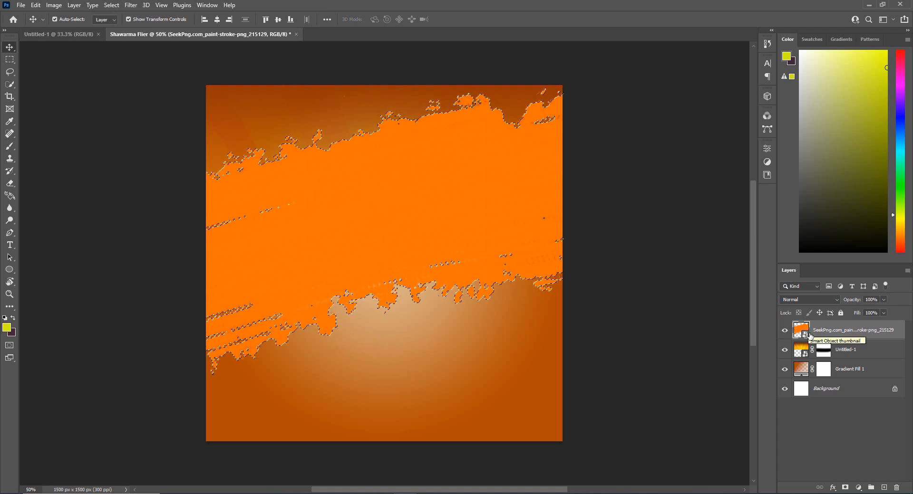
click(885, 488)
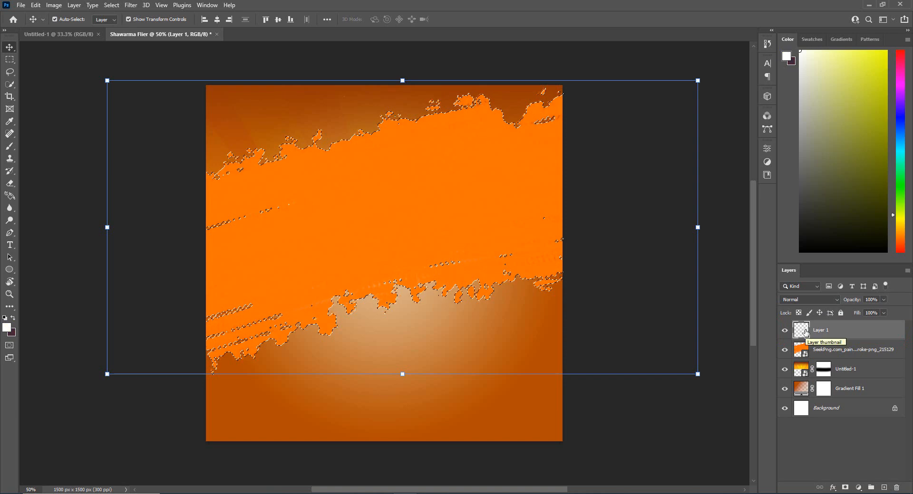
key(alt+BackSpace)
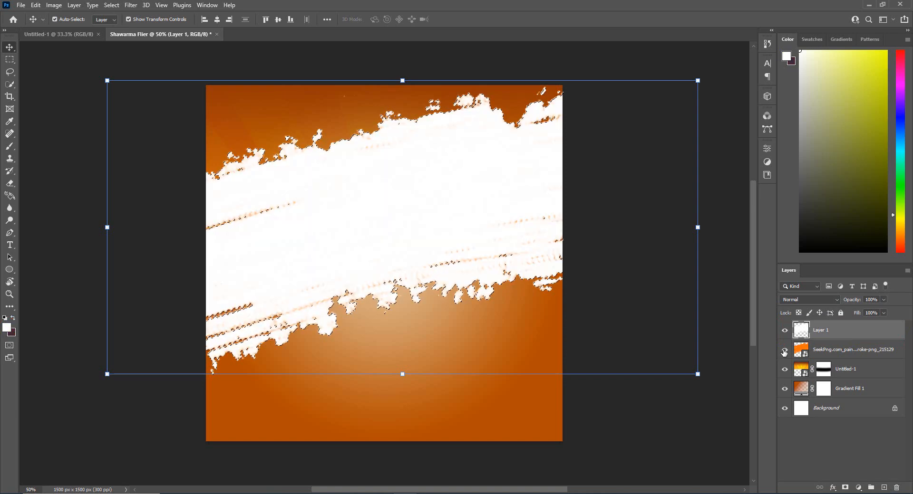
click(785, 353)
key(ctrl+d)
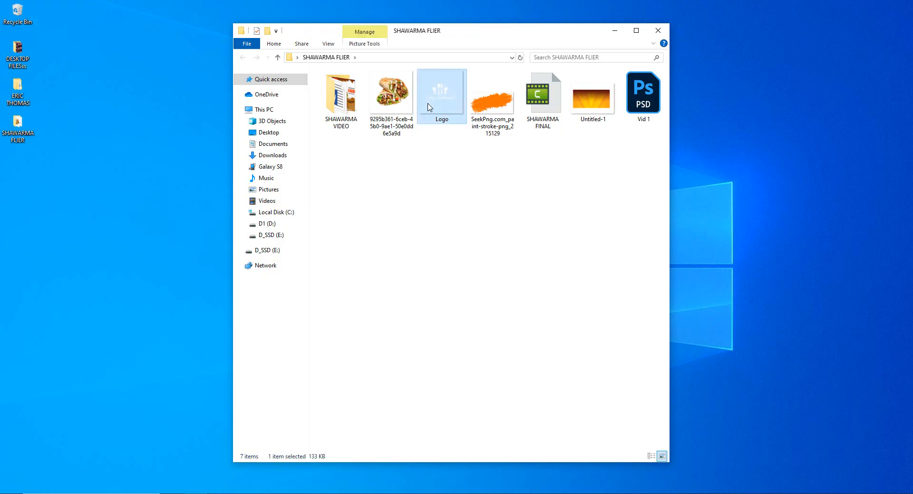
Bring the Classy Restaurant logo into the flier, scale it down and position it in the canvas's upper-left corner
drag(430, 107, 383, 239)
drag(537, 384, 468, 318)
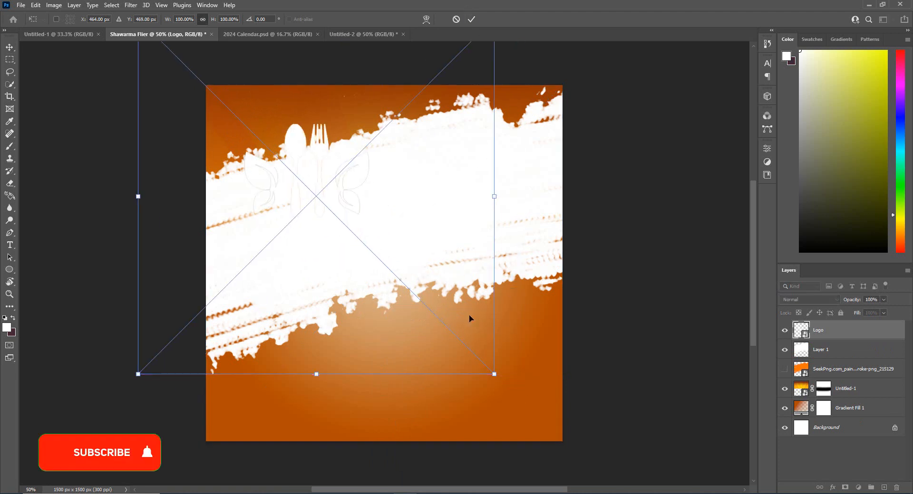
drag(495, 374, 266, 146)
drag(232, 99, 281, 128)
drag(316, 175, 280, 141)
drag(263, 108, 281, 128)
click(471, 19)
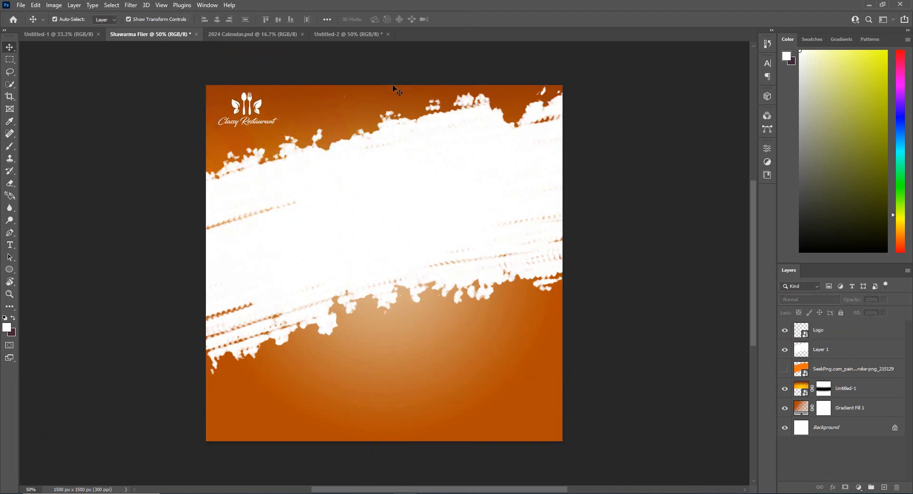
Place the shawarma wraps image, scale it to about half the flier's width and position it over the white stroke's left part
drag(391, 126, 421, 383)
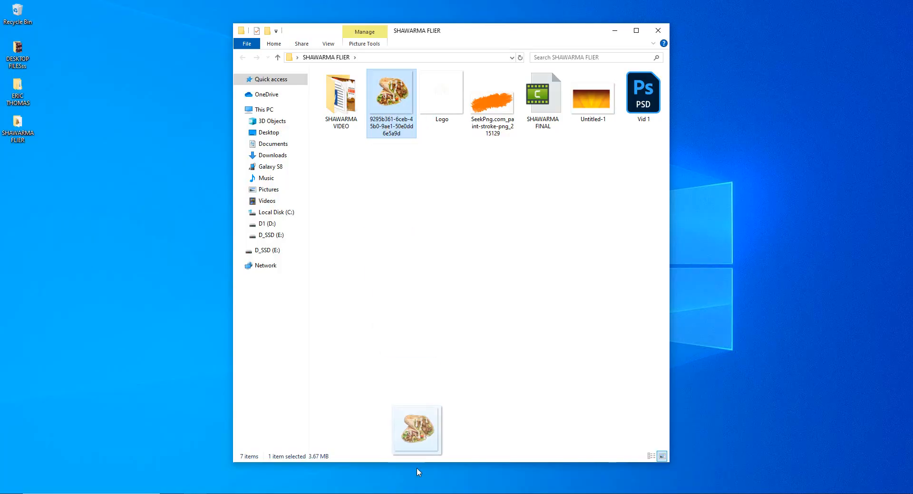
drag(206, 86, 351, 266)
drag(426, 316, 279, 231)
drag(408, 159, 437, 127)
drag(398, 223, 389, 213)
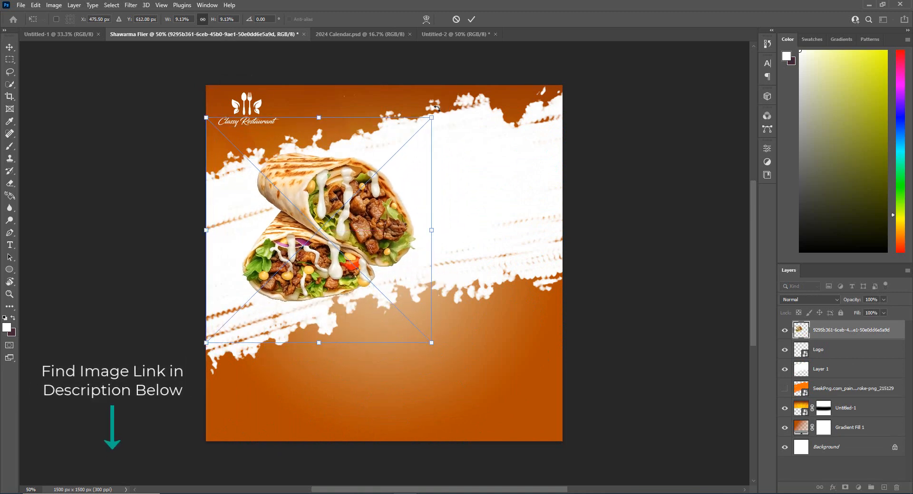
drag(430, 118, 454, 94)
drag(400, 201, 390, 233)
drag(447, 131, 475, 104)
drag(422, 211, 414, 225)
mouse_move(469, 116)
mouse_down()
mouse_move(486, 102)
mouse_move(459, 127)
mouse_up()
drag(373, 237, 366, 231)
key(Return)
Add the black text "Delicious" on the gradient below the shawarma wraps
key(d)
key(t)
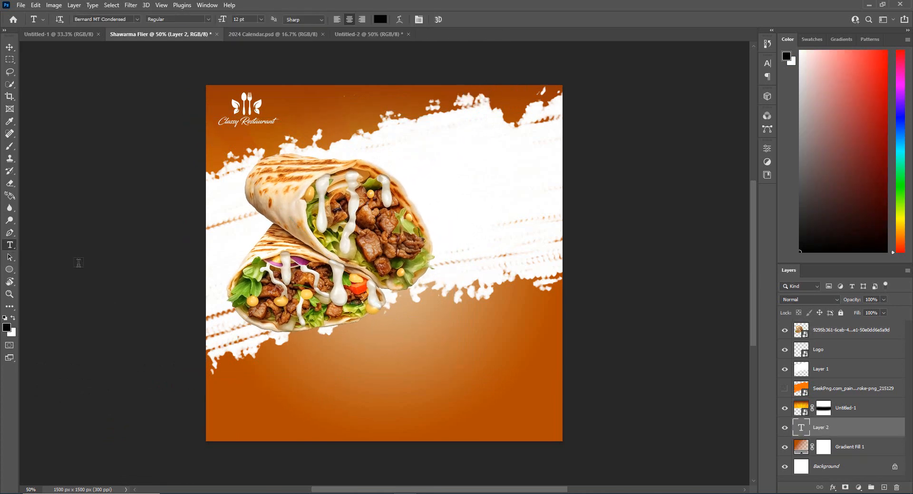
click(411, 346)
text(Delicious)
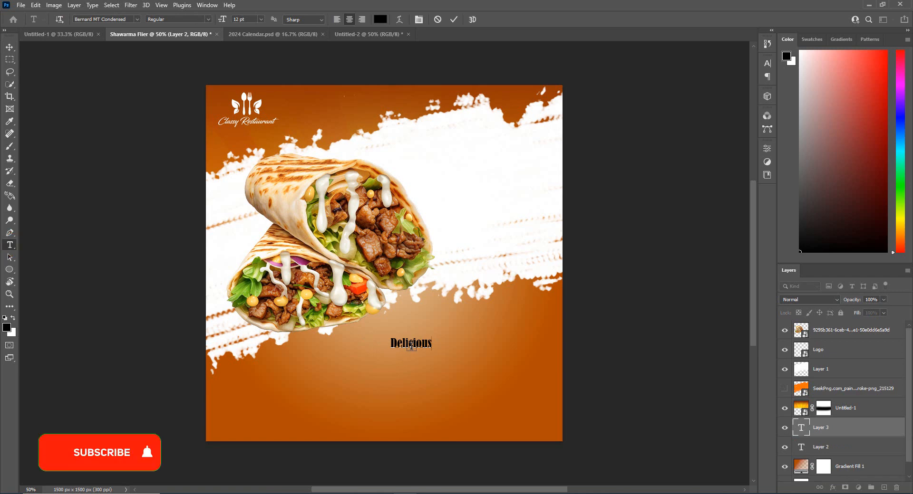
key(ctrl+Return)
key(v)
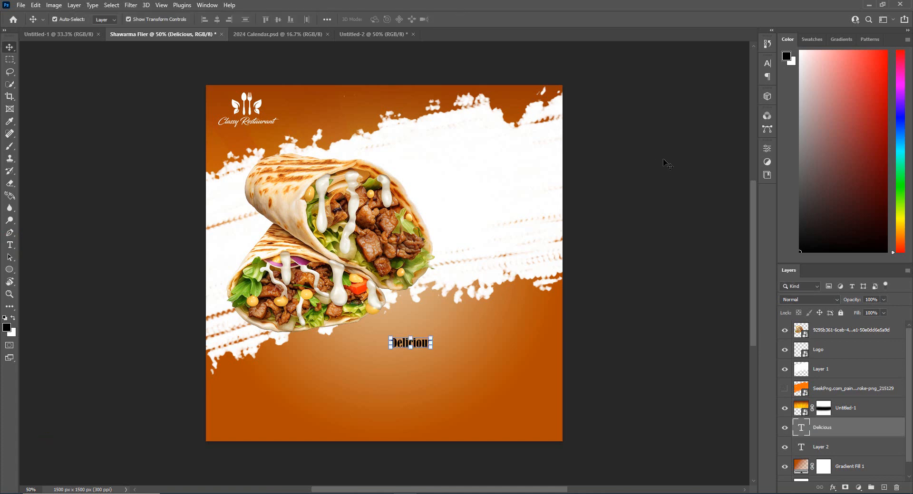
Change the "Delicious" text's font to Brush Script MT
click(766, 66)
click(767, 66)
click(209, 6)
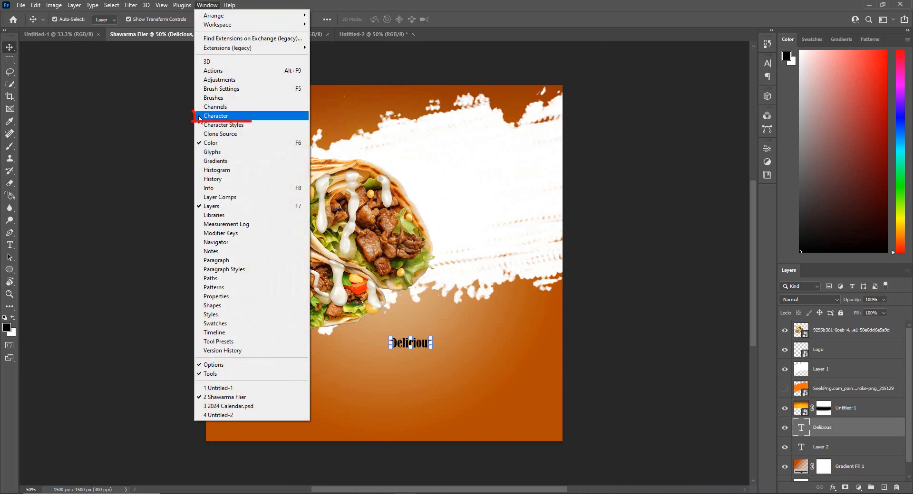
click(766, 65)
click(710, 77)
scroll(711, 200, down, 3)
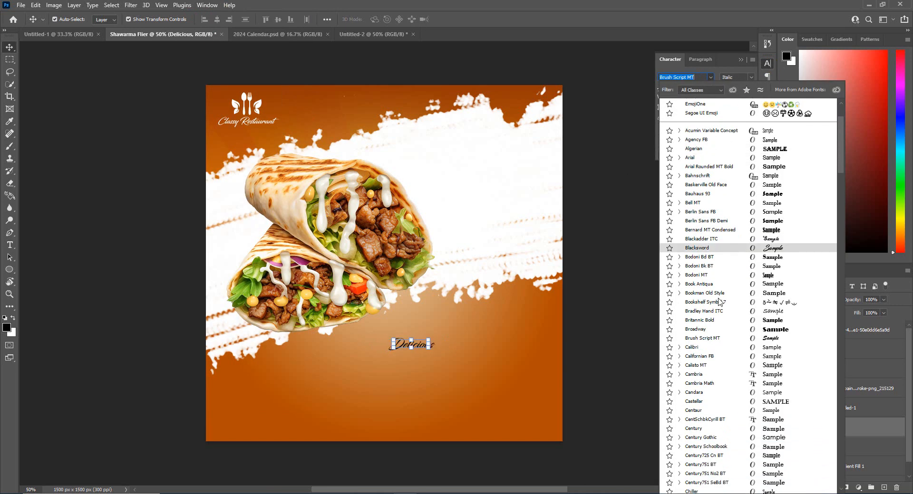
click(718, 339)
Set the "Delicious" text's color to d5e900
click(742, 119)
text(d5e900)
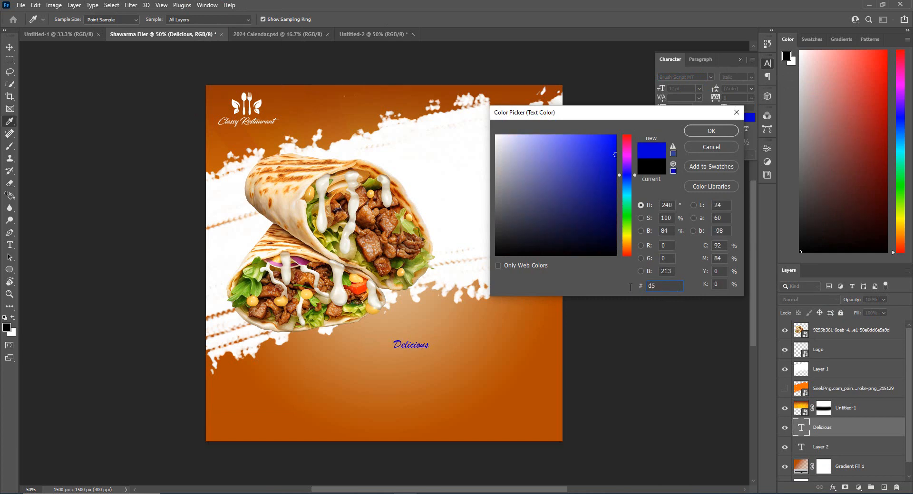
click(703, 135)
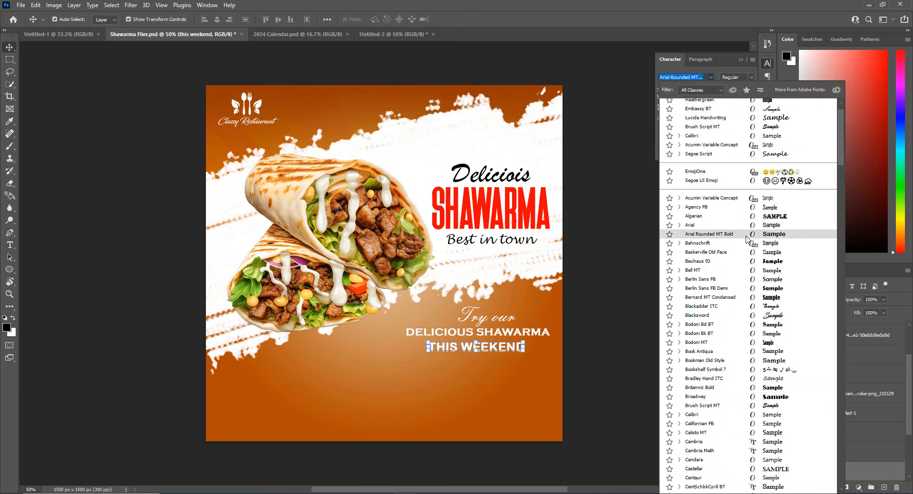
Finish formatting the "this weekend" line in Arial Regular with 660 tracking and deselect it
click(502, 366)
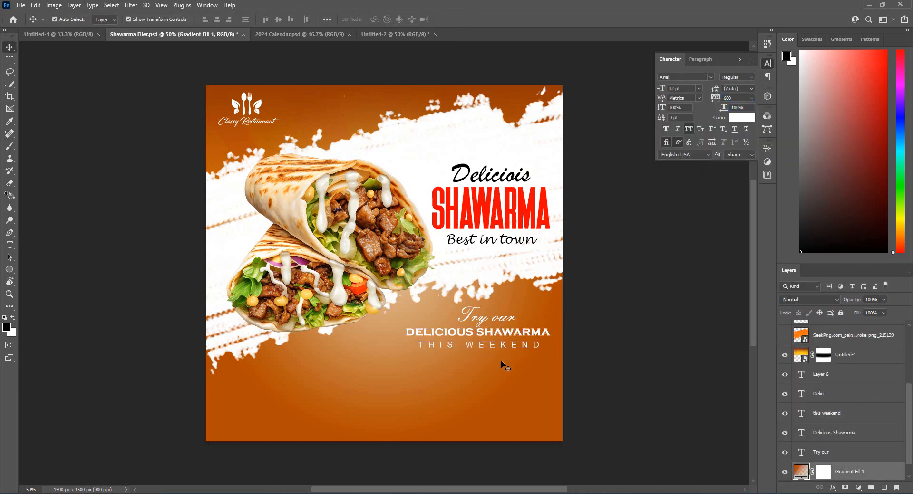
Set the color of the "Delicious Shawarma" line on the gradient to yellow-green
click(499, 333)
click(742, 118)
click(618, 143)
click(627, 173)
click(626, 231)
click(711, 131)
click(505, 306)
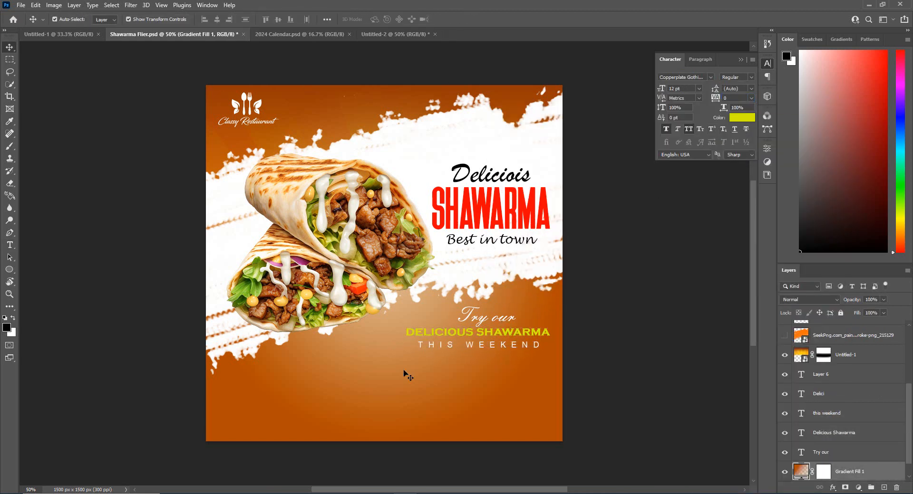
Draw a rectangle about 433 x 77 px below the "this weekend" line and fill it with bright red
right_click(6, 271)
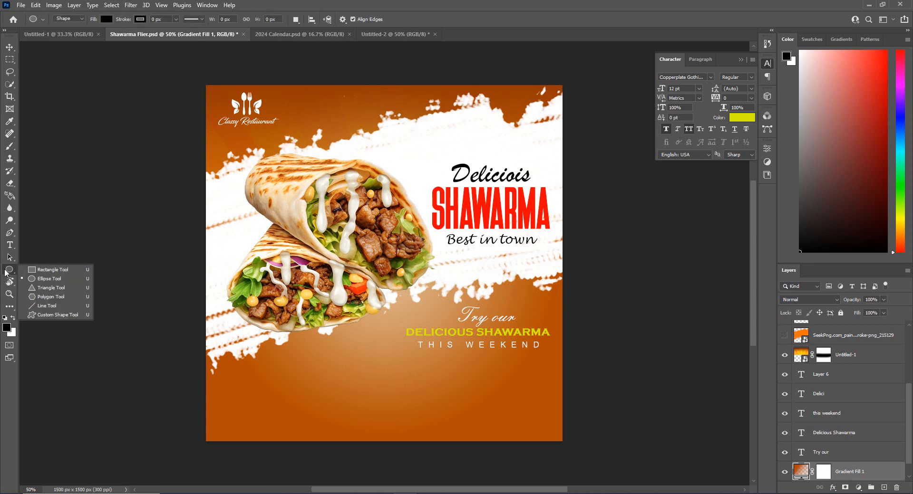
click(50, 269)
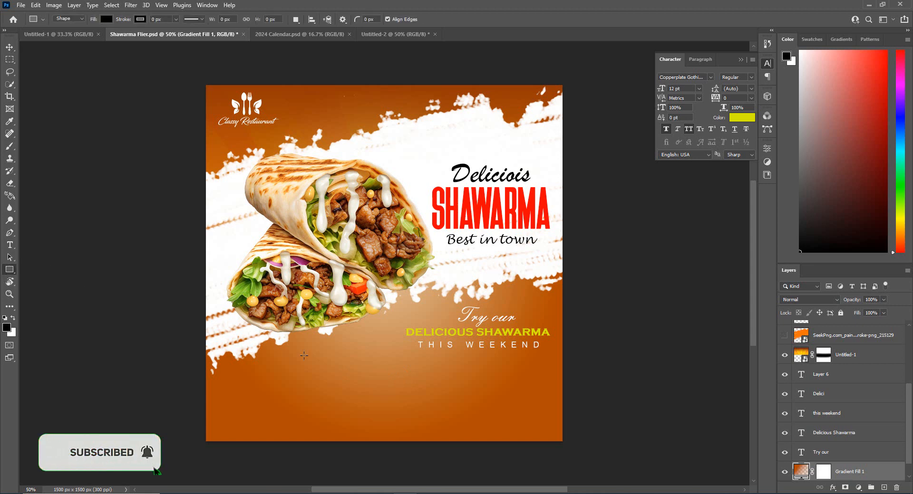
drag(334, 362, 437, 380)
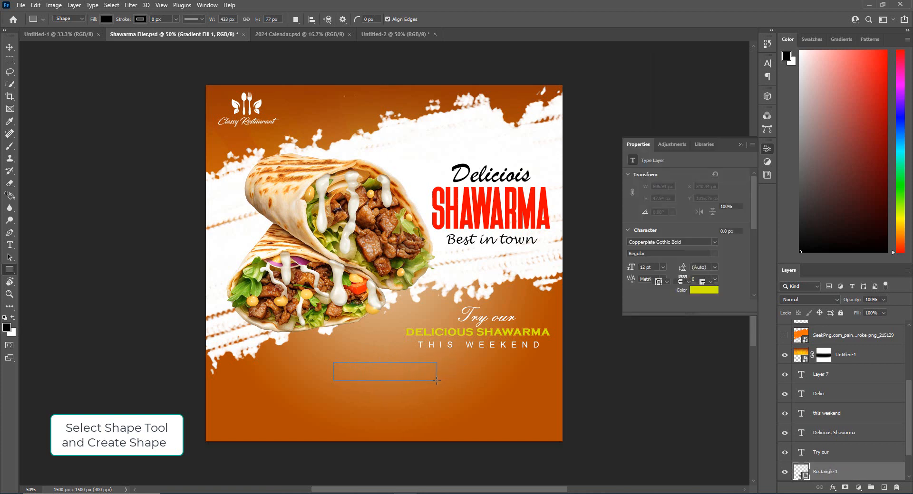
click(657, 244)
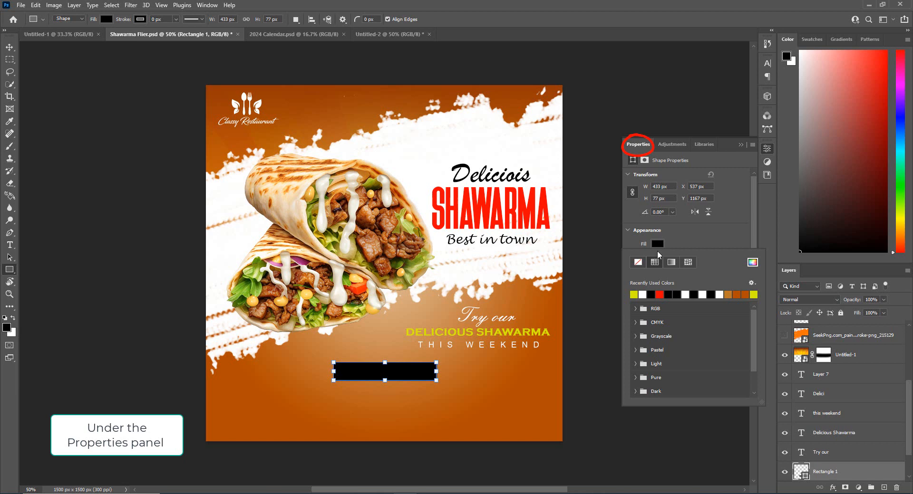
click(659, 294)
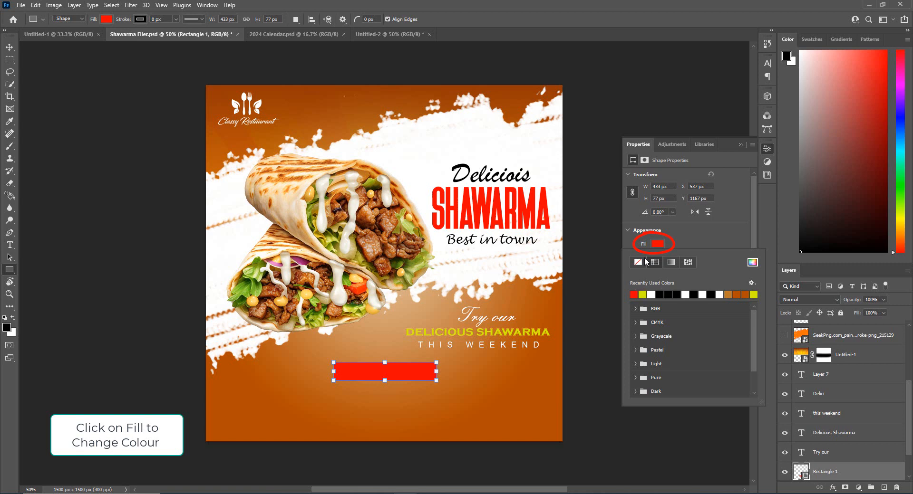
Change the rectangle's fill to a custom darker red and shift it slightly right and down
click(654, 247)
click(655, 246)
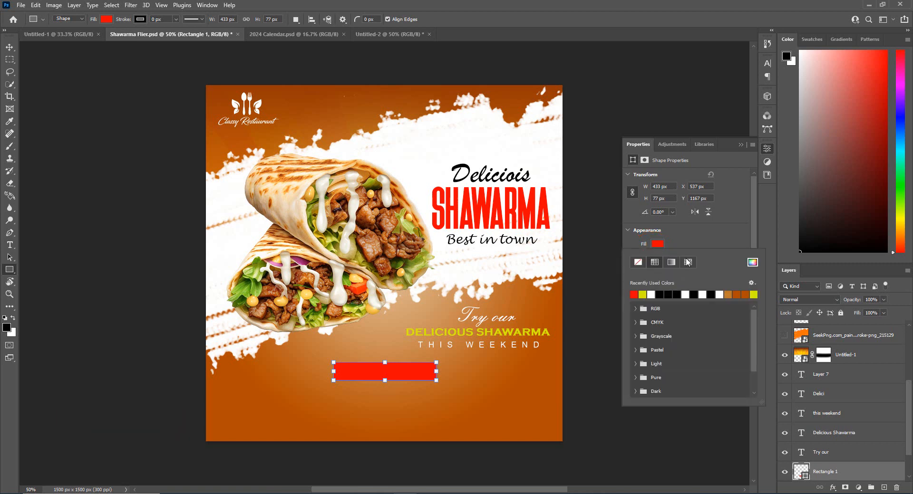
click(752, 263)
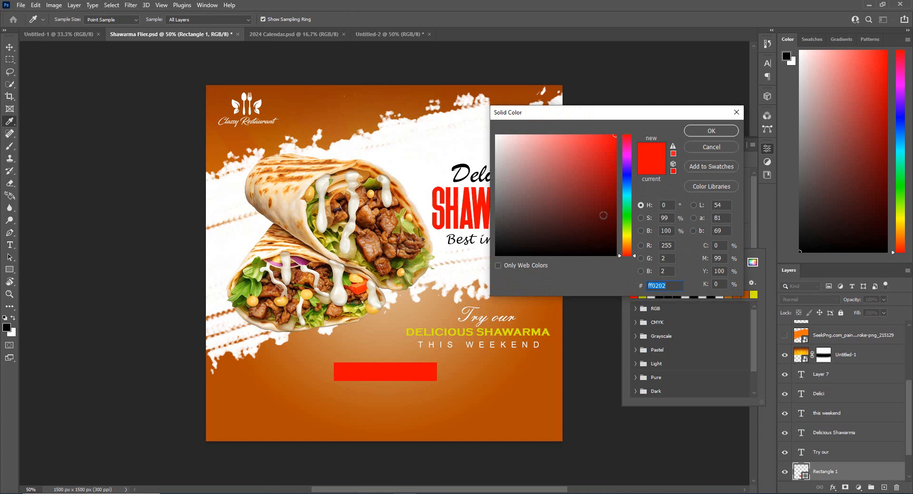
click(611, 162)
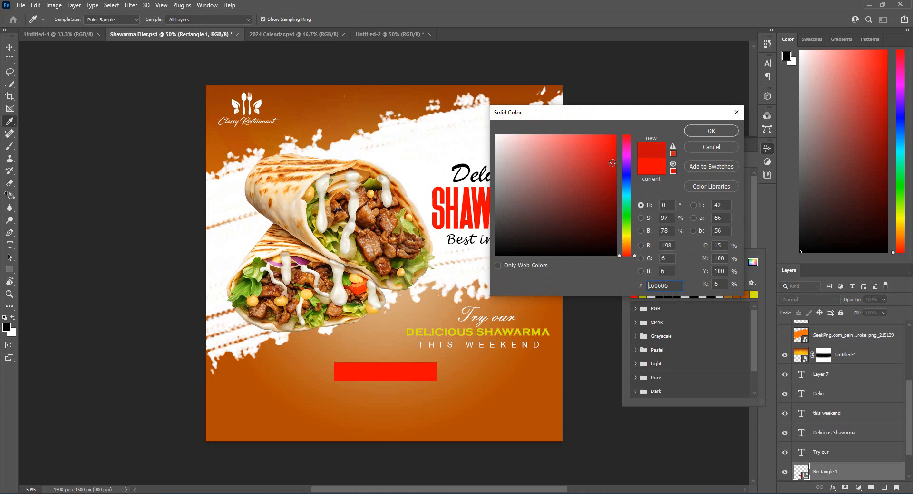
click(710, 133)
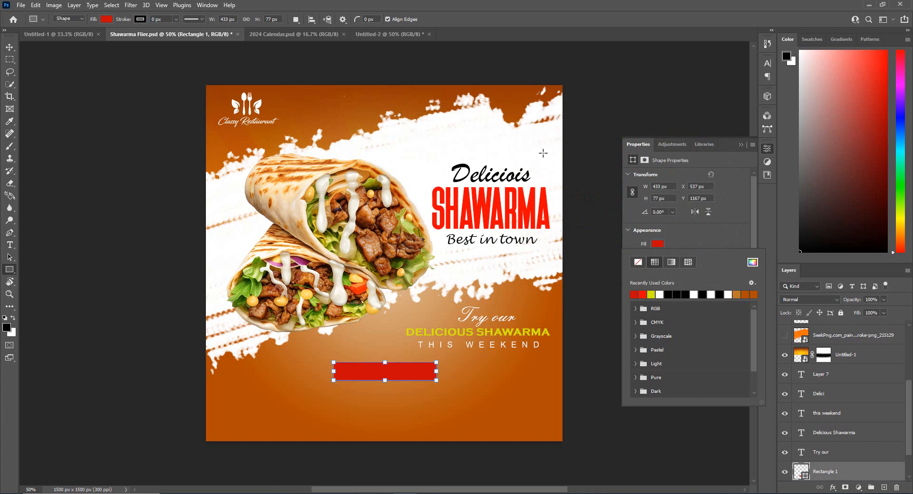
click(9, 47)
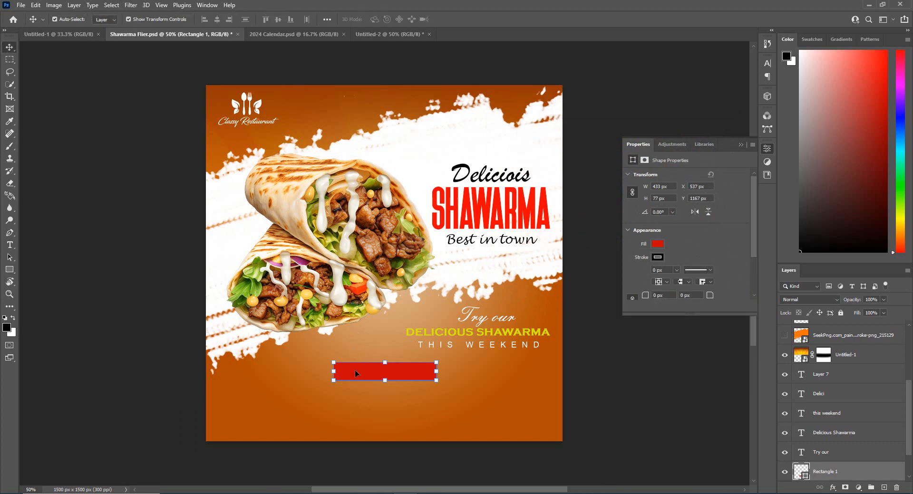
drag(355, 369, 366, 373)
Add the text "Order now" and place it over the red rectangle
key(t)
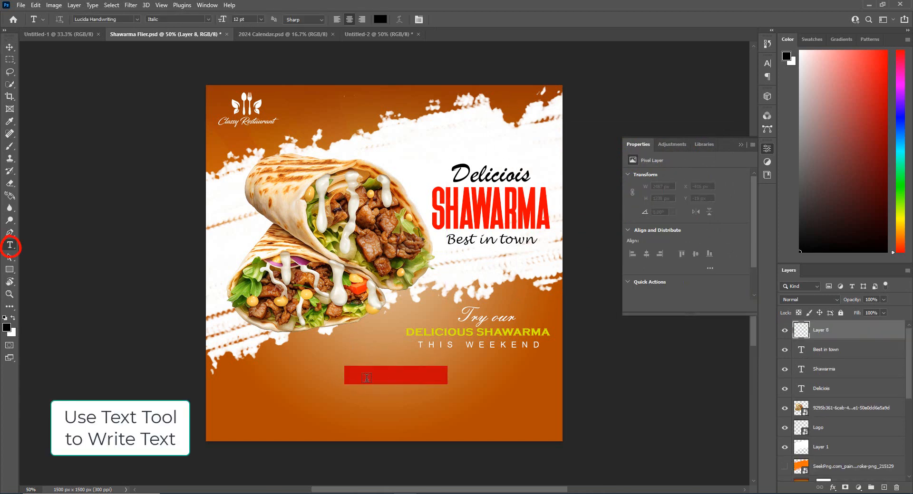
click(367, 378)
text(Grder now)
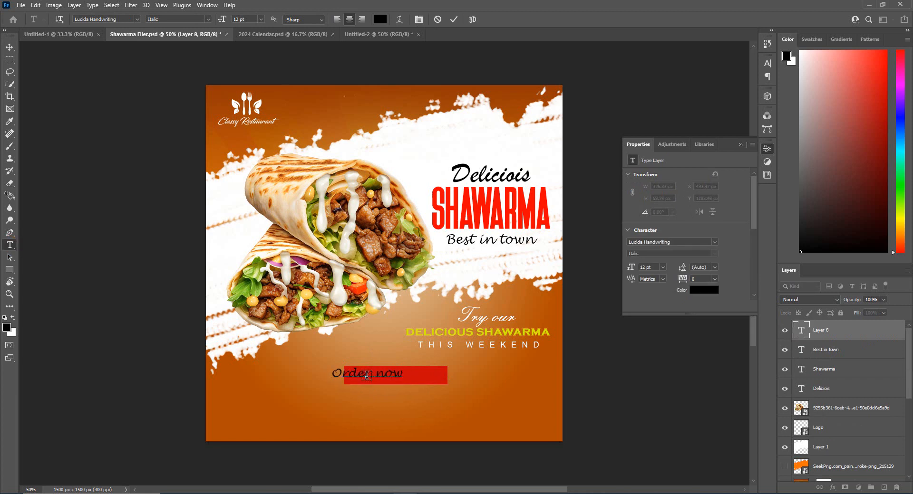
click(454, 20)
click(9, 48)
drag(346, 380, 376, 378)
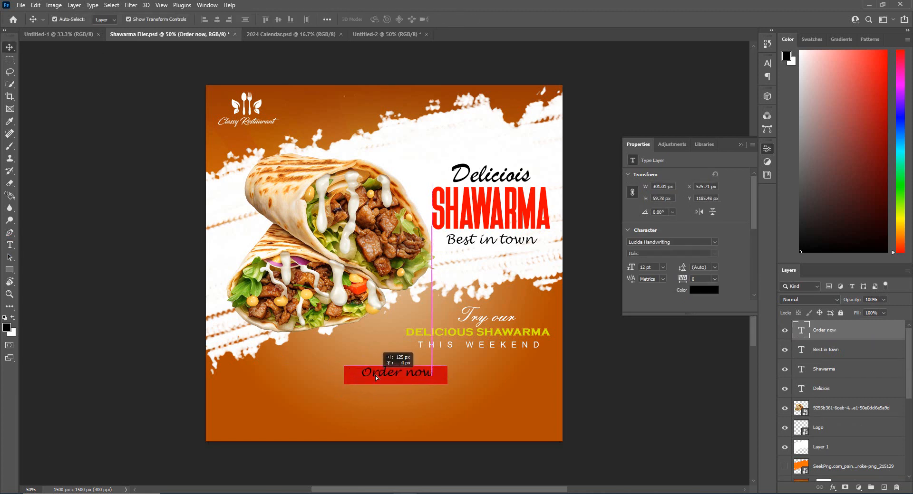
Set the "Order now" text's color to white
click(695, 291)
drag(600, 222, 499, 130)
click(697, 131)
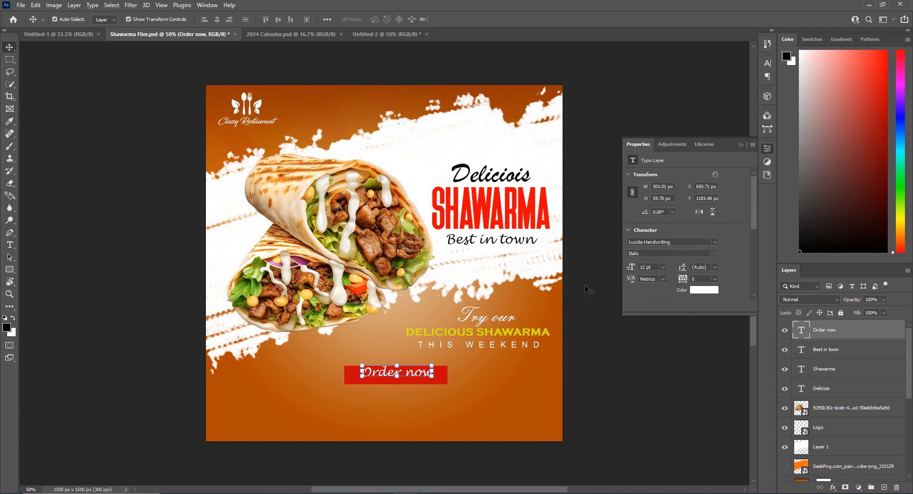
Format the "Order now" text in Calibri Bold with All Caps
click(767, 64)
click(710, 77)
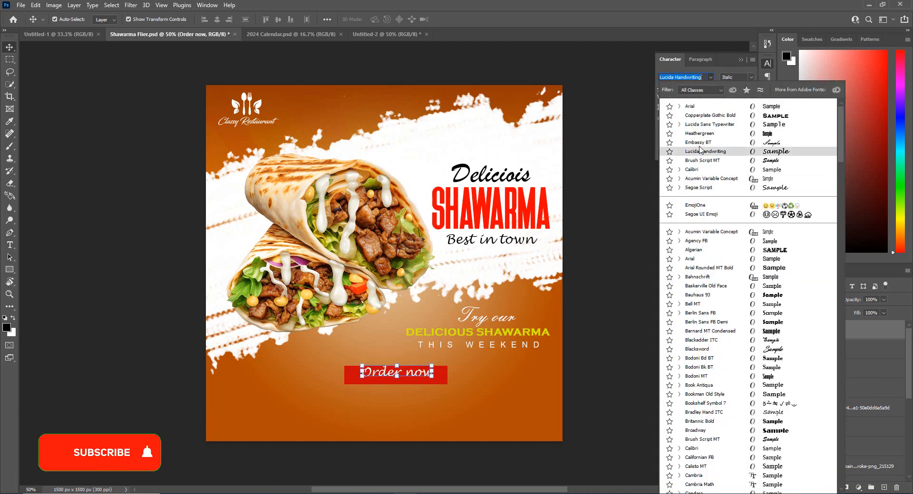
click(692, 169)
click(736, 77)
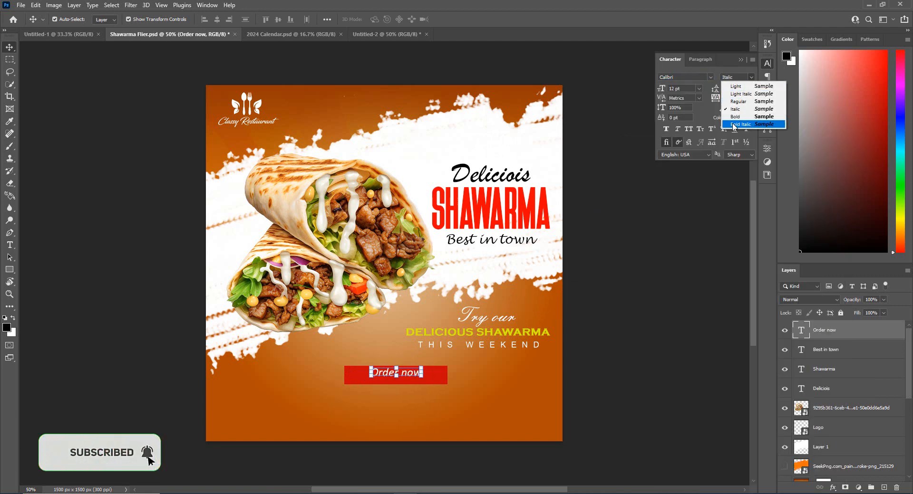
click(735, 124)
click(736, 77)
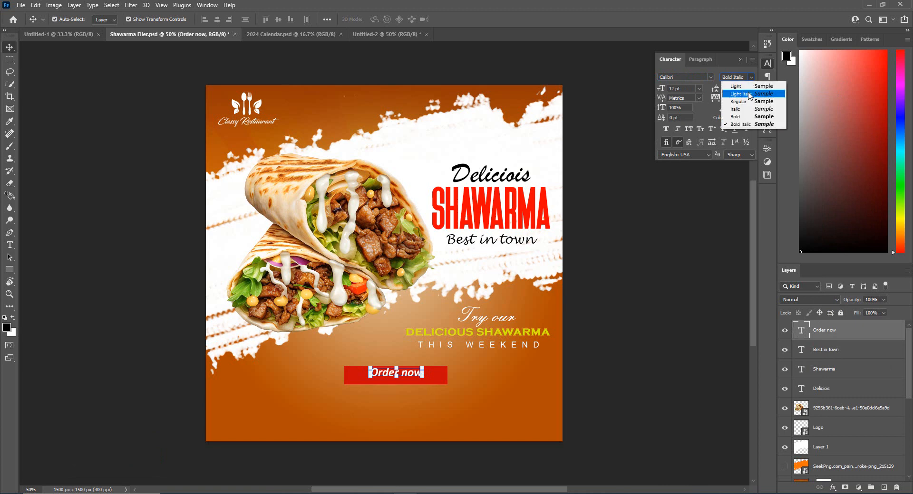
click(734, 115)
click(688, 129)
Scale up the "Order now" text to nearly fill the red rectangle
key(ctrl+t)
mouse_move(423, 368)
mouse_down()
mouse_move(436, 354)
mouse_move(439, 362)
mouse_up()
drag(440, 363, 443, 362)
Add a white text line below the red rectangle with two contact phone numbers separated by a slash
click(290, 399)
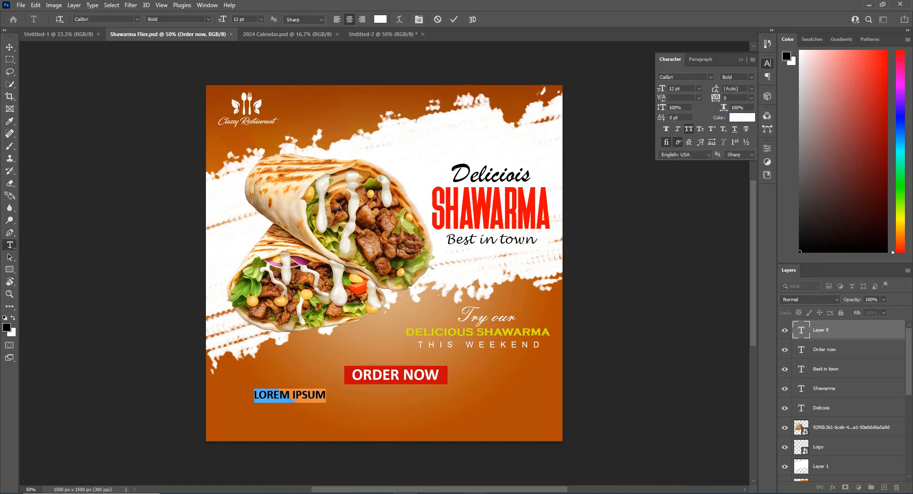
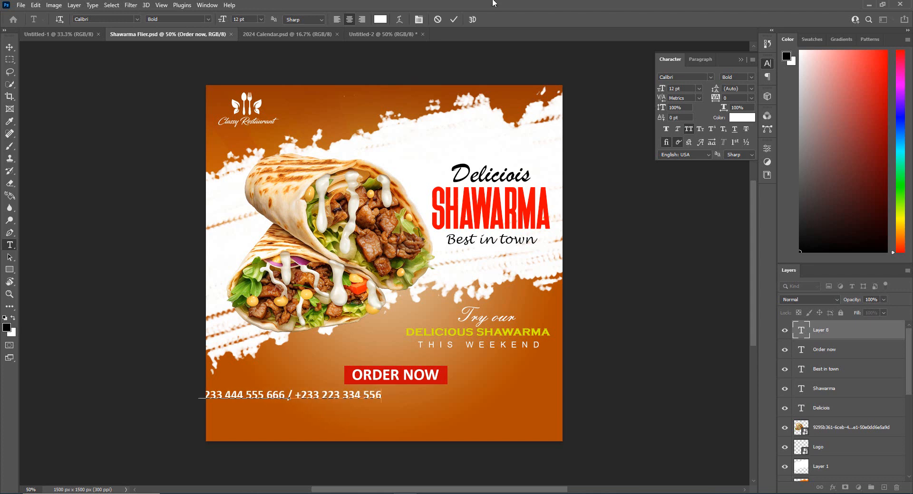
key(ctrl+Return)
Move the phone number line to sit centered directly under the red rectangle
click(10, 47)
drag(271, 399, 371, 397)
click(371, 427)
key(t)
click(479, 399)
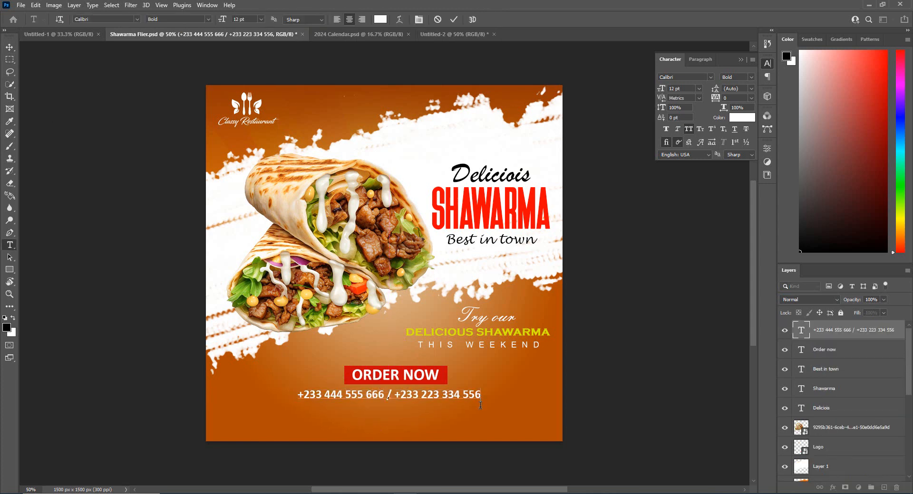
text(wwww.c)
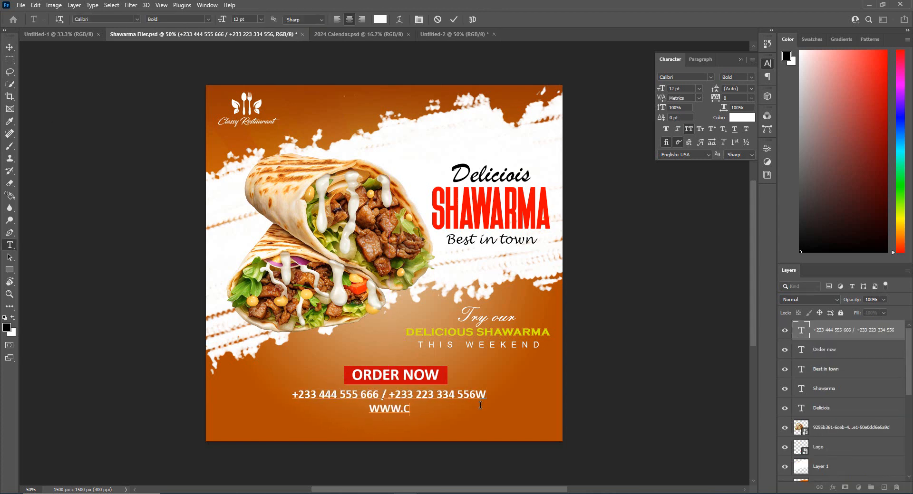
text(lassyresta)
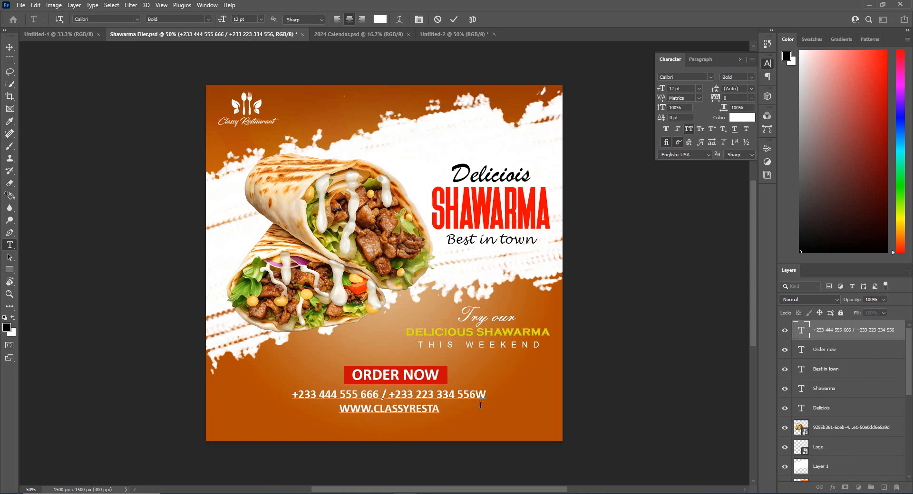
text(uant.com)
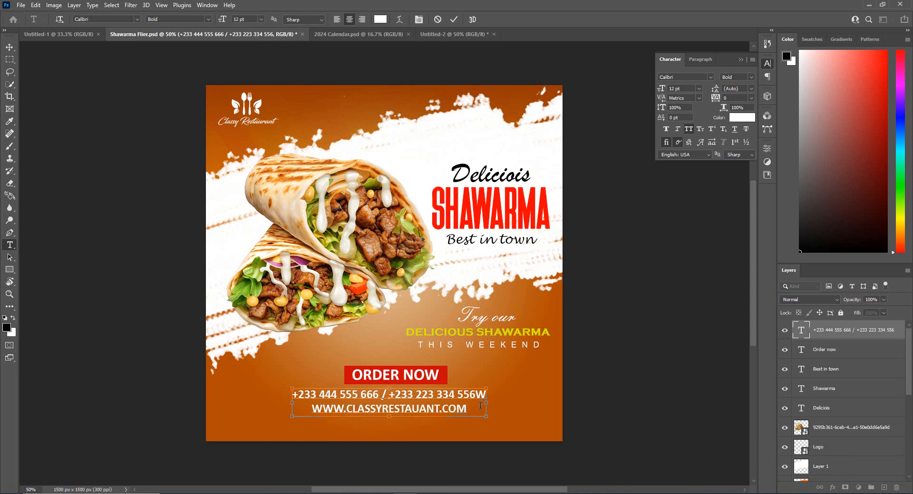
key(ctrl+Return)
key(BackSpace)
Turn off All Caps for the website line and set the contact text's leading to 10 pt
drag(468, 409, 310, 411)
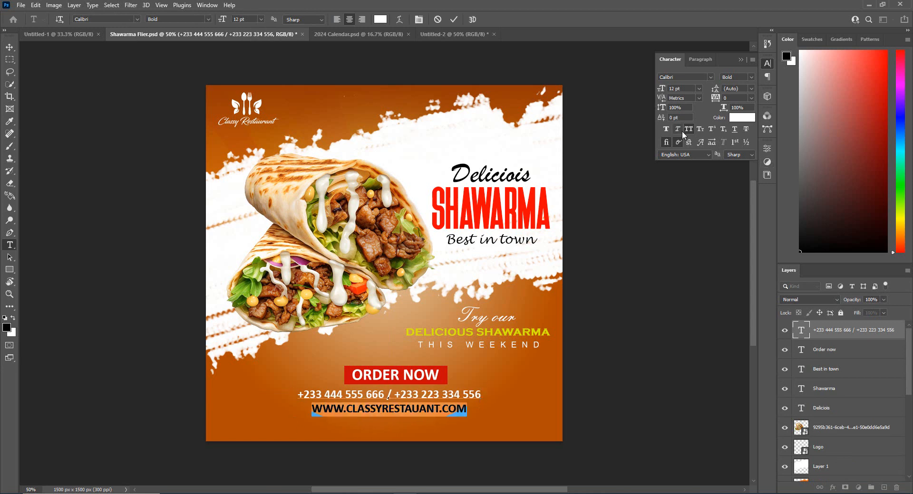
click(683, 128)
key(ctrl+Return)
key(v)
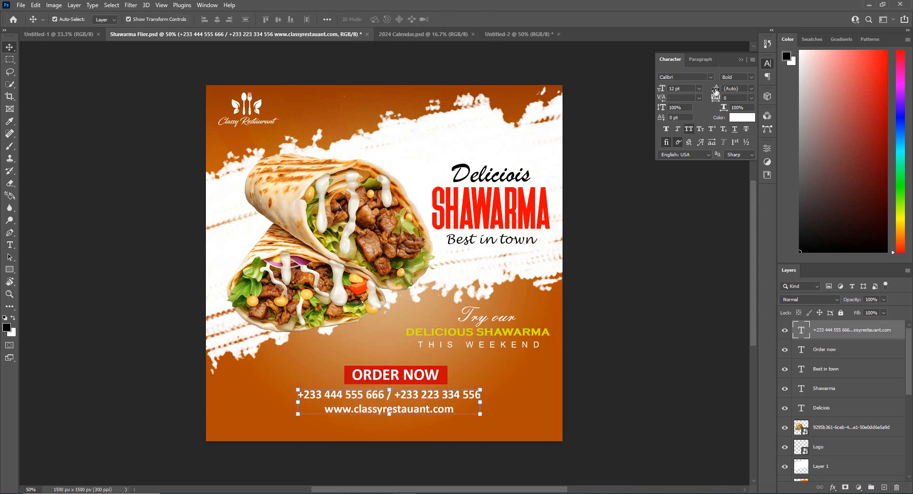
drag(715, 88, 710, 89)
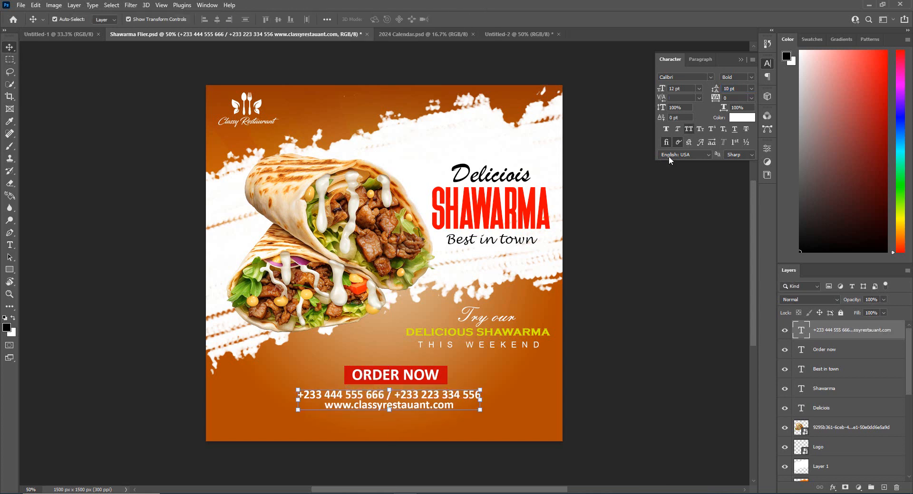
Draw two black circles below the contact text, about 94 px wide at the lower left and about 96 px near the center
click(40, 279)
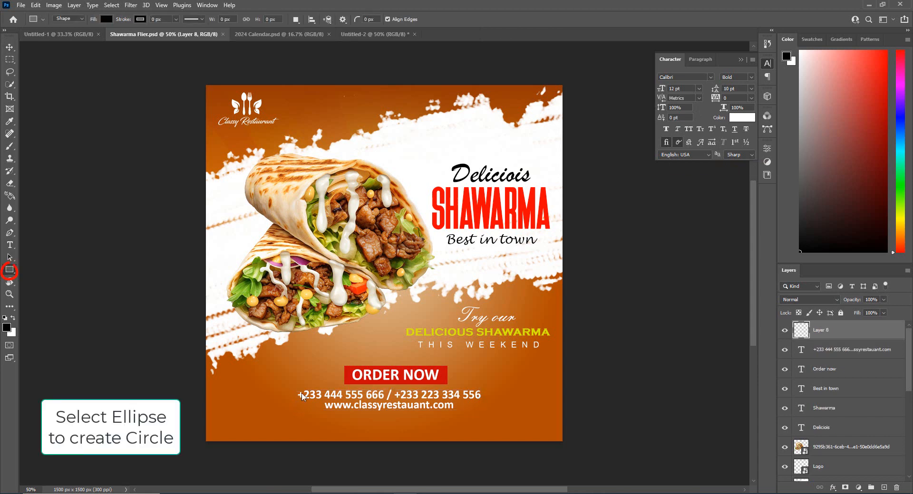
drag(242, 416, 289, 431)
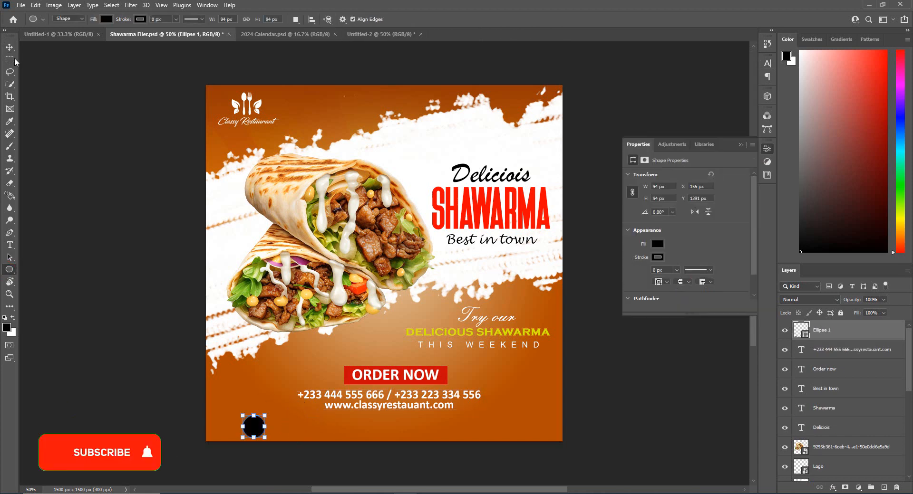
key(v)
drag(373, 418, 396, 439)
click(8, 46)
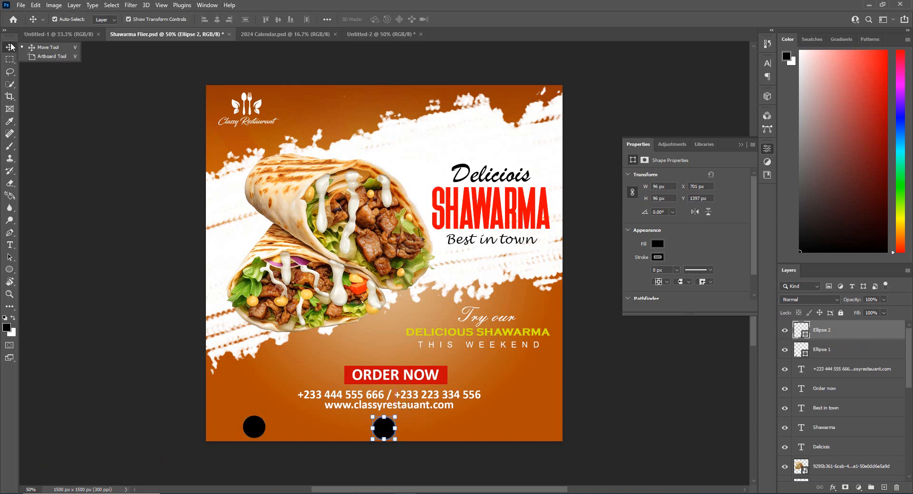
Draw a third black circle at the far end of the row and move the first circle inward
click(9, 270)
drag(472, 419, 493, 440)
key(v)
drag(254, 427, 285, 427)
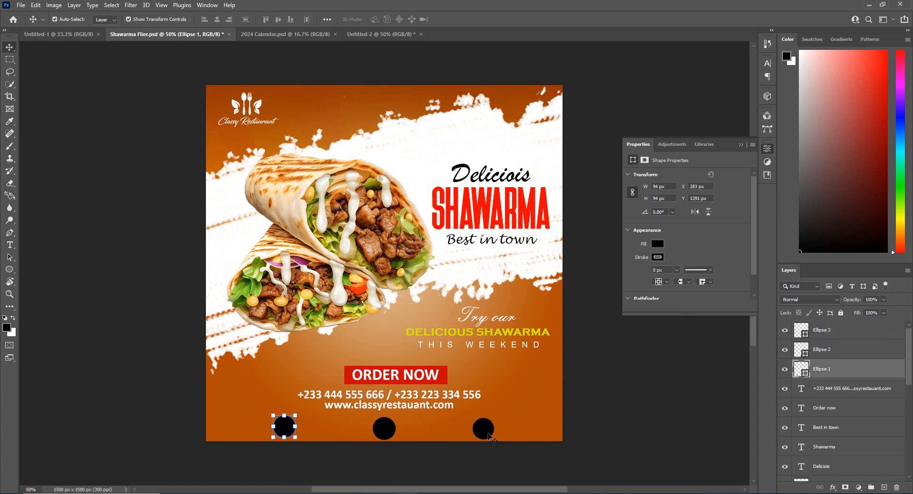
Shift all three black circles together slightly right and up, and save the document
shift+click(482, 428)
shift+click(393, 425)
key(Right)
key(Right)
key(Right)
key(Right)
key(Right)
key(Right)
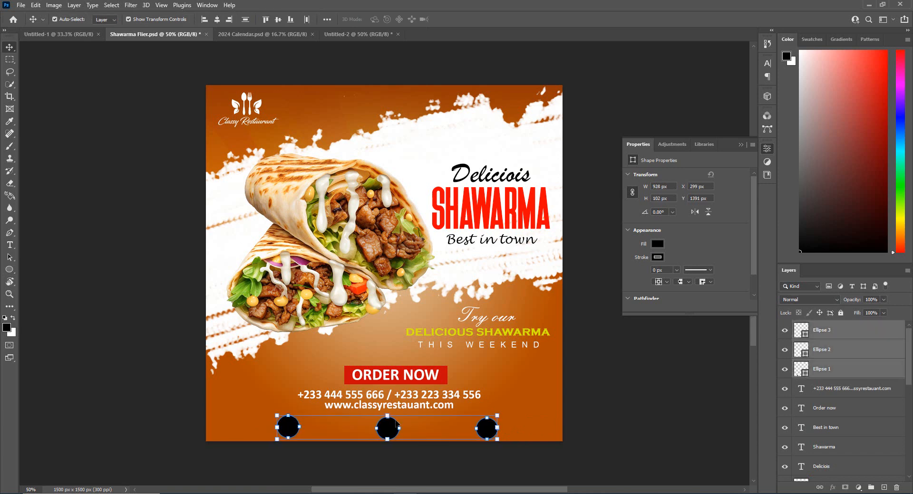
mouse_move(395, 420)
mouse_down()
mouse_move(390, 412)
mouse_move(398, 418)
mouse_up()
click(455, 321)
key(ctrl+s)
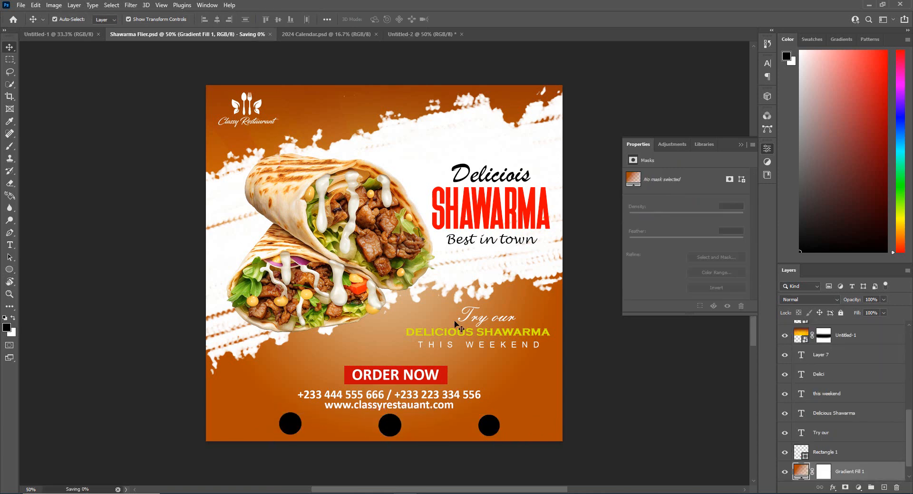
Add the white text "Classy Restaurant" at the first black circle below the website line
key(t)
click(303, 425)
text(Classy Restaurant)
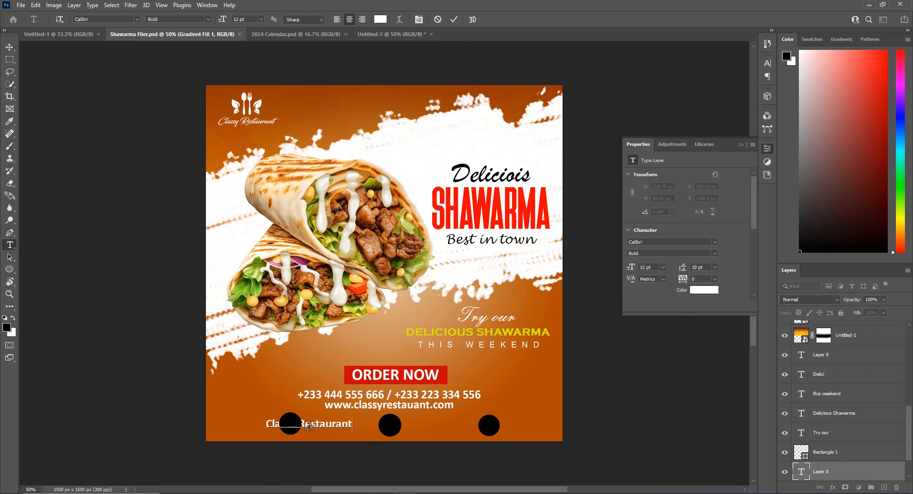
click(454, 19)
key(v)
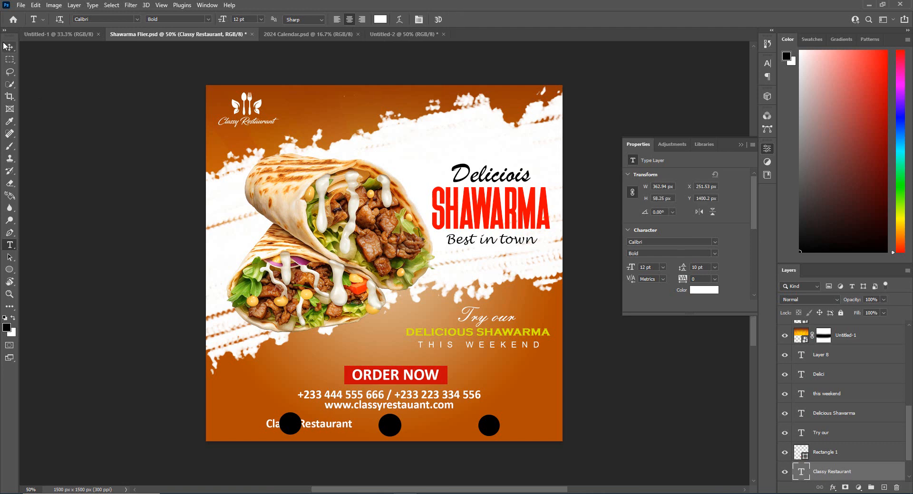
Scale the "Classy Restaurant" label to 8.2 pt beside the first circle and duplicate it beside the second and third circles
drag(340, 426, 462, 420)
click(470, 20)
click(314, 410)
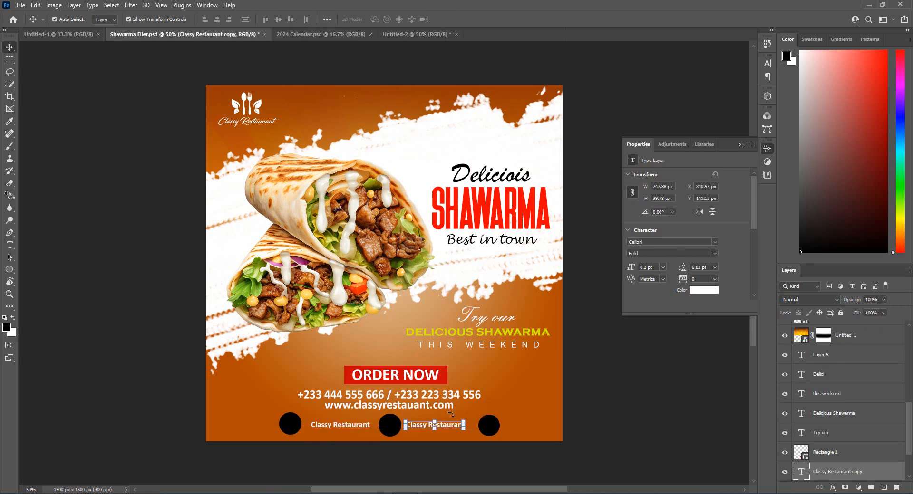
drag(421, 428, 530, 420)
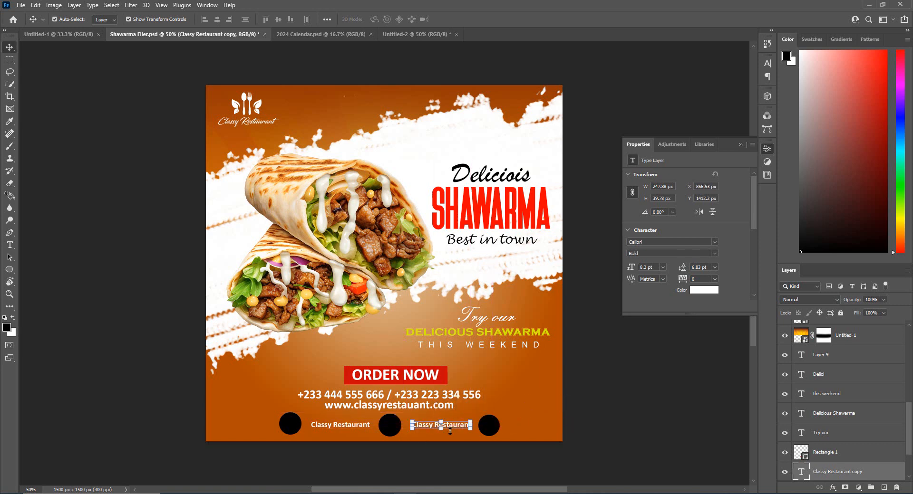
drag(449, 431, 542, 426)
Select the three circles with their "Classy Restaurant" labels and shift the whole row left so it fits the flier
click(287, 422)
shift+click(390, 425)
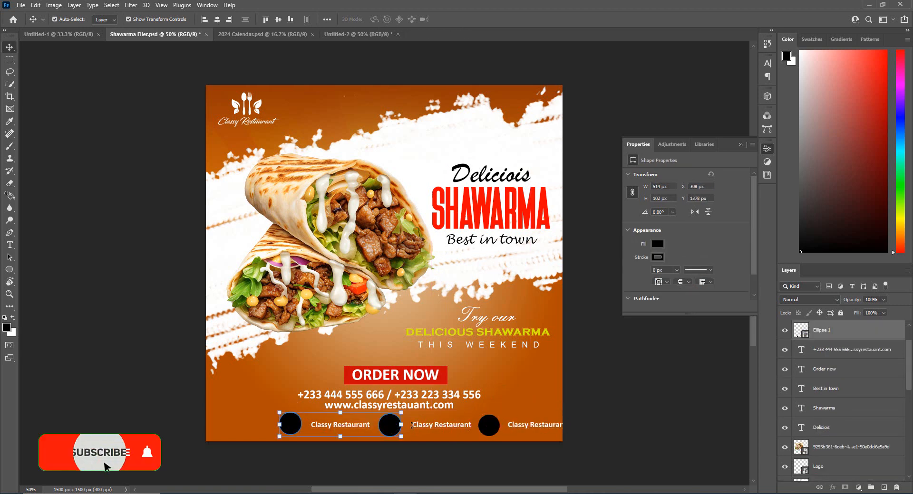
shift+click(422, 426)
shift+click(489, 426)
shift+click(516, 426)
drag(511, 429, 482, 428)
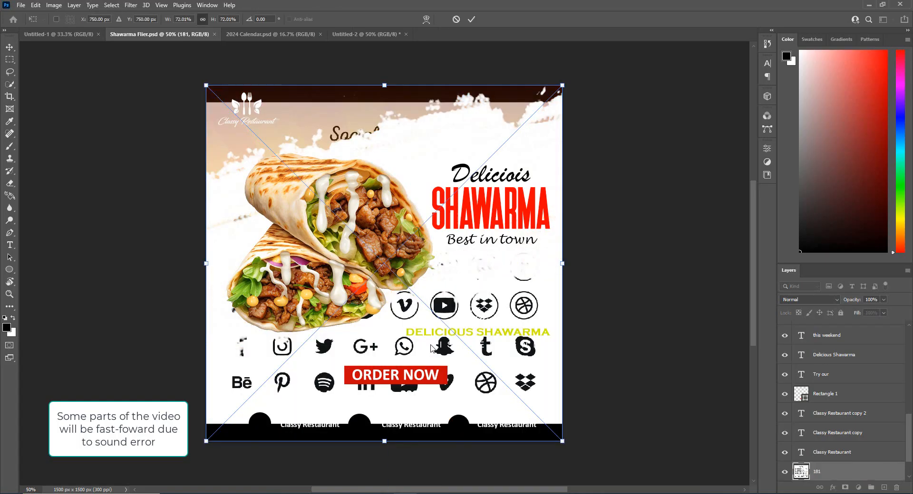
Place the social media icon sheet 181 and move its layer to the top of the layer stack
click(470, 20)
drag(817, 471, 825, 329)
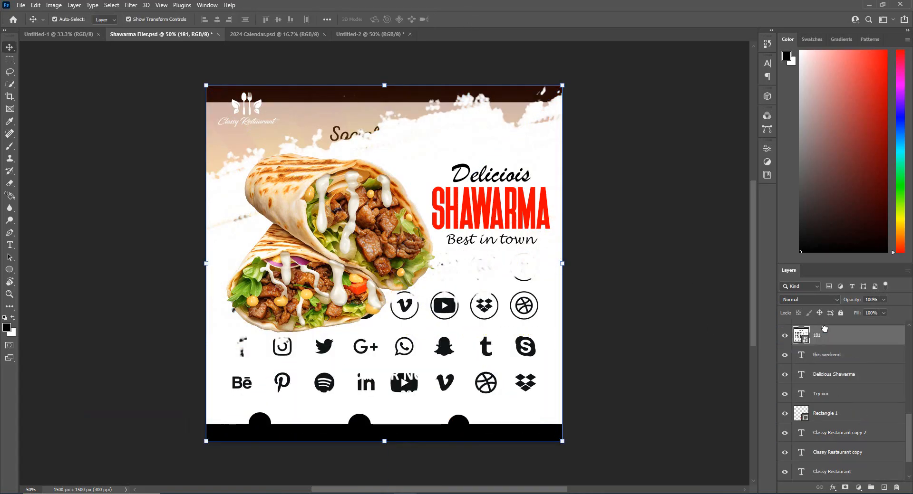
scroll(842, 340, up, 3)
drag(862, 402, 862, 329)
scroll(862, 351, up, 5)
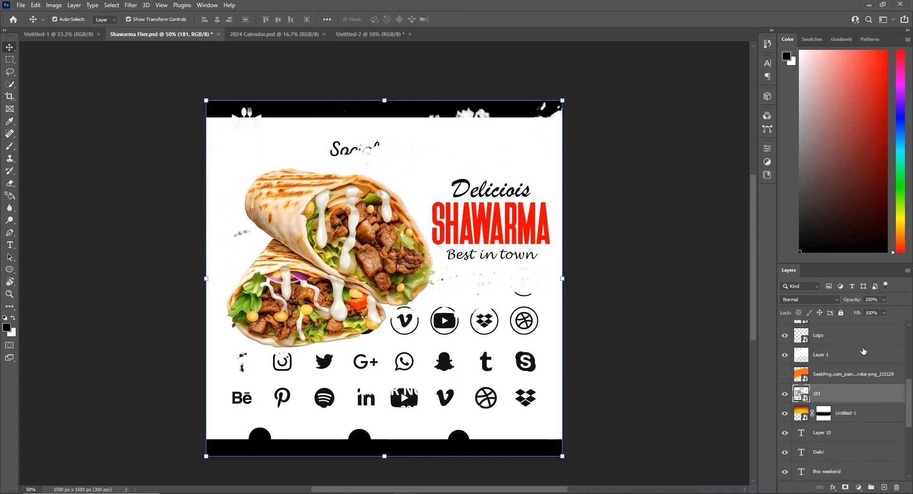
drag(864, 450, 851, 329)
scroll(858, 342, up, 5)
drag(856, 431, 850, 327)
scroll(851, 338, up, 2)
drag(851, 350, 850, 324)
Scale down the social media icon sheet and position it over the middle of the flier
drag(563, 100, 482, 181)
drag(456, 214, 491, 170)
click(470, 19)
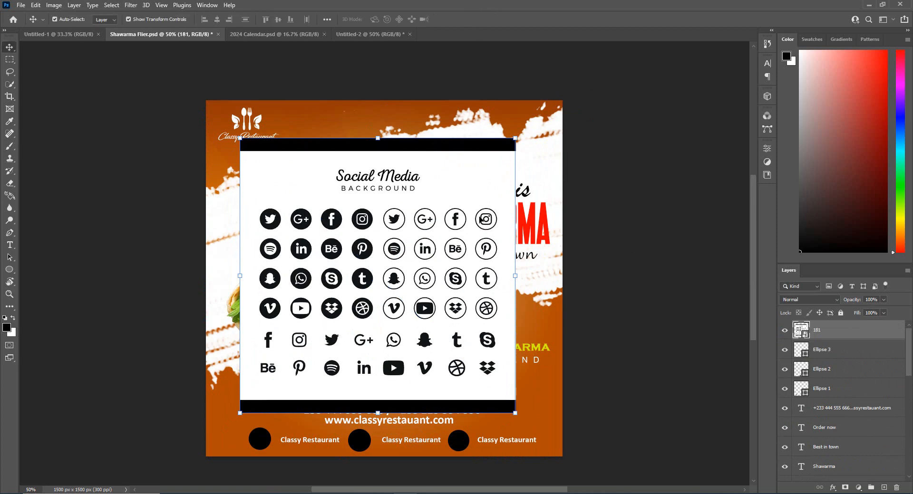
Rasterize the icon sheet, copy the round Instagram and plain Instagram, Facebook and Snapchat icons to separate layers, and hide the sheet
right_click(840, 330)
click(727, 261)
click(11, 60)
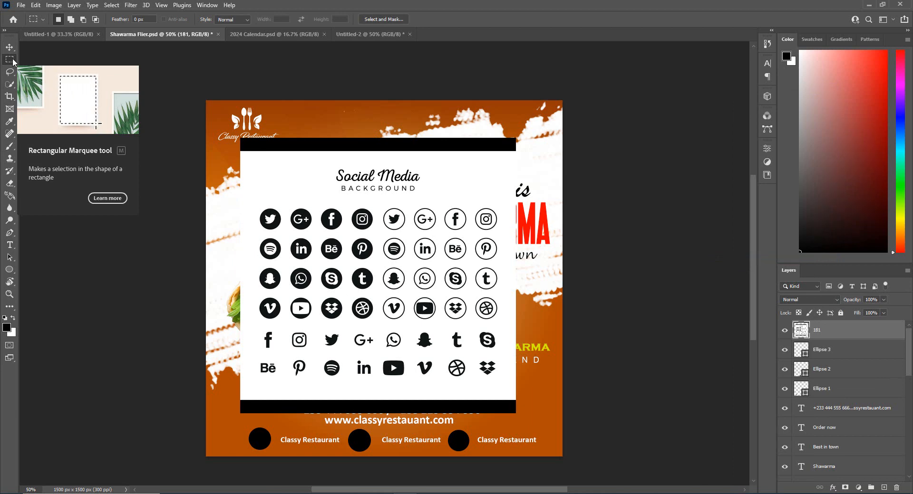
drag(349, 207, 378, 233)
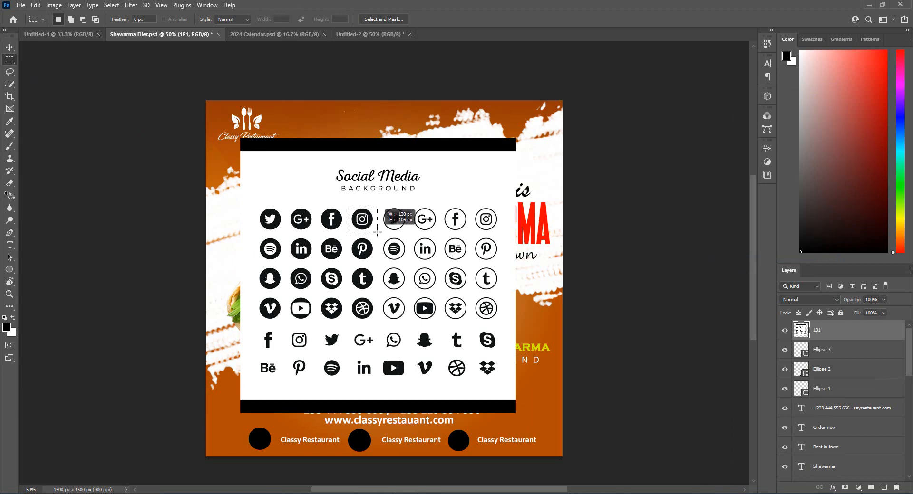
key(ctrl+j)
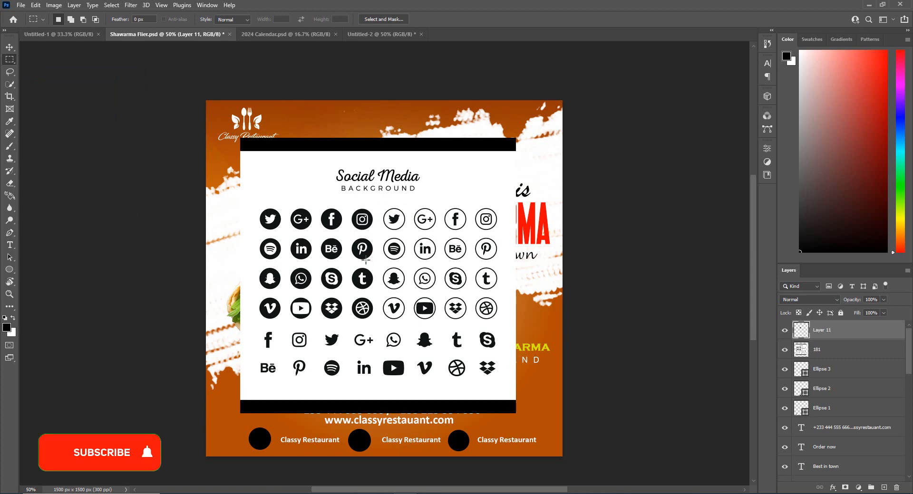
drag(281, 331, 314, 349)
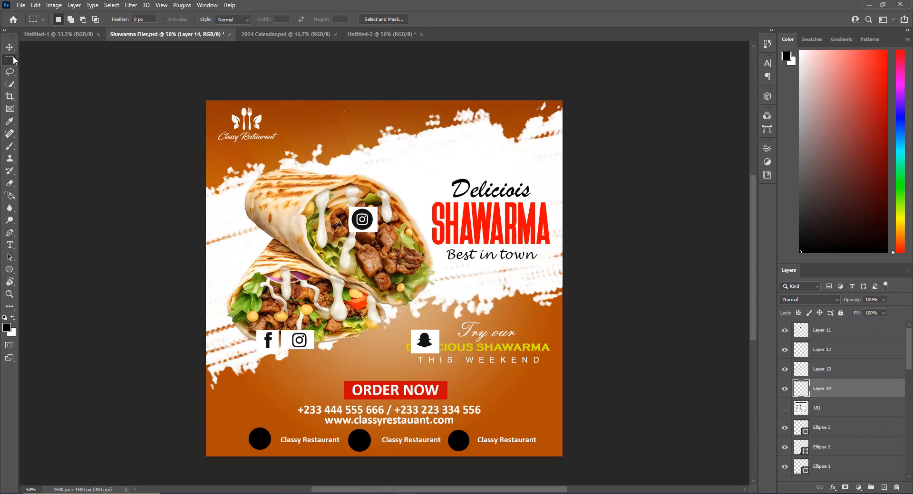
Delete the round Instagram icon copied onto the shawarma image
key(v)
click(259, 439)
click(837, 336)
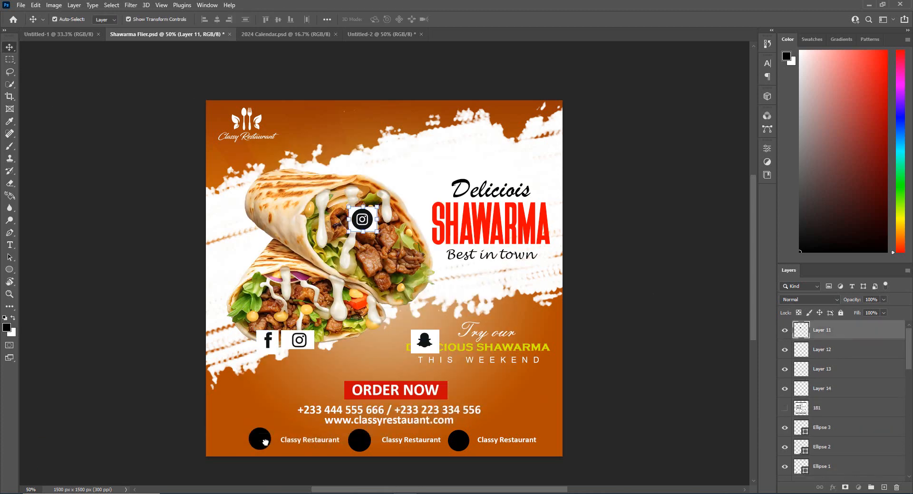
drag(362, 221, 299, 375)
key(Delete)
Move the plain Instagram icon above the first circle and clip its layer to Ellipse 1
click(866, 349)
click(864, 333)
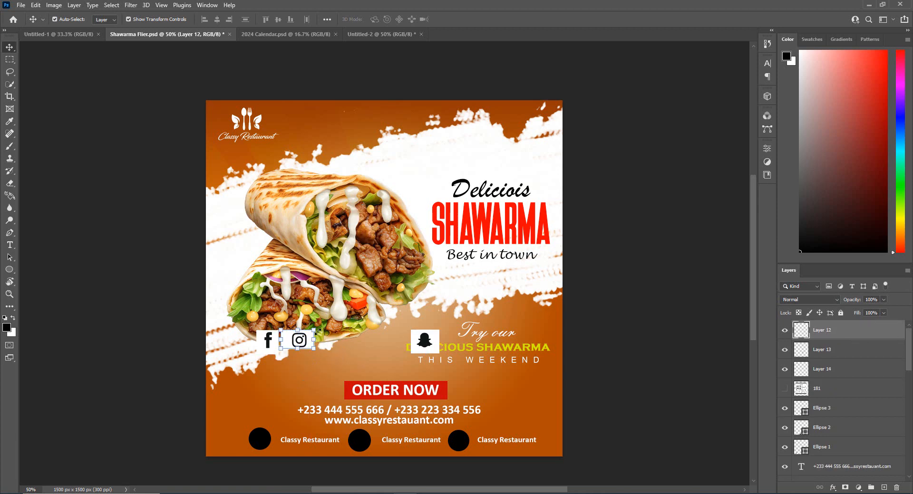
drag(307, 341, 274, 415)
click(261, 437)
drag(839, 332, 832, 435)
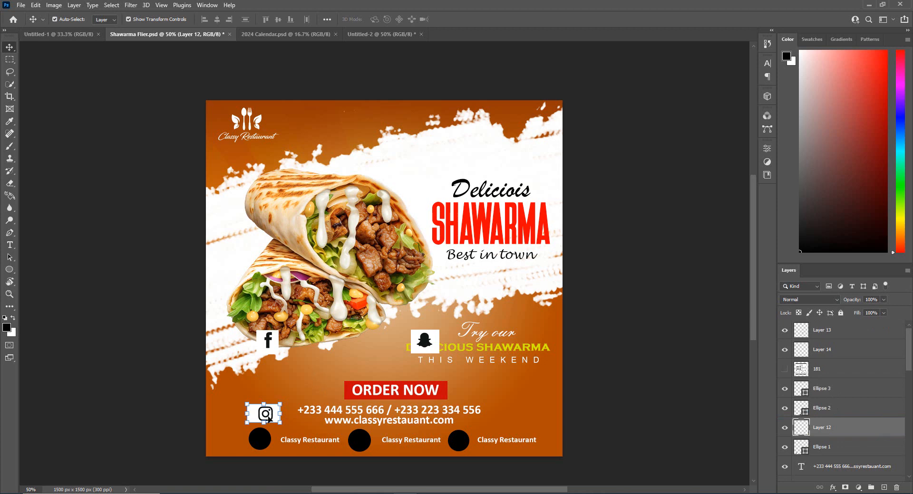
alt+click(835, 437)
Enlarge the Instagram icon to about 126% and center it inside the first circle
key(shift+Down)
key(shift+Down)
key(shift+Down)
key(shift+Down)
key(shift+Down)
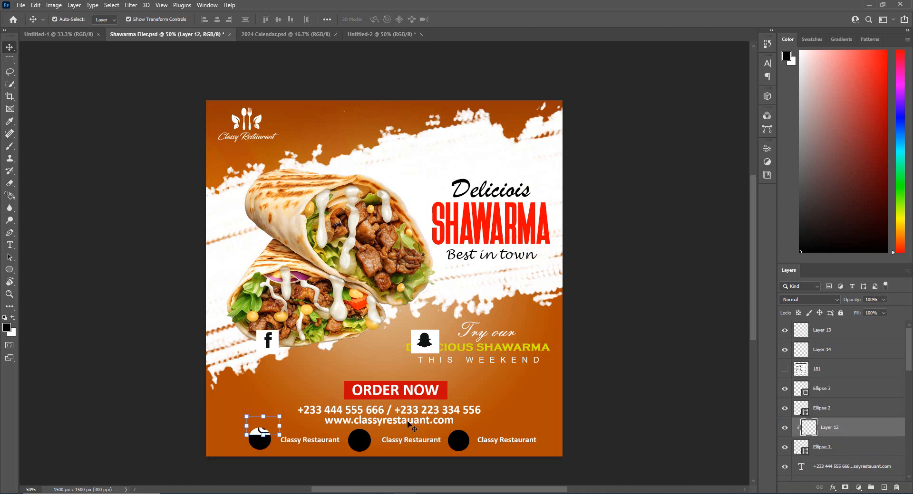
key(shift+Down)
key(shift+Down)
drag(316, 379, 309, 385)
drag(272, 429, 281, 424)
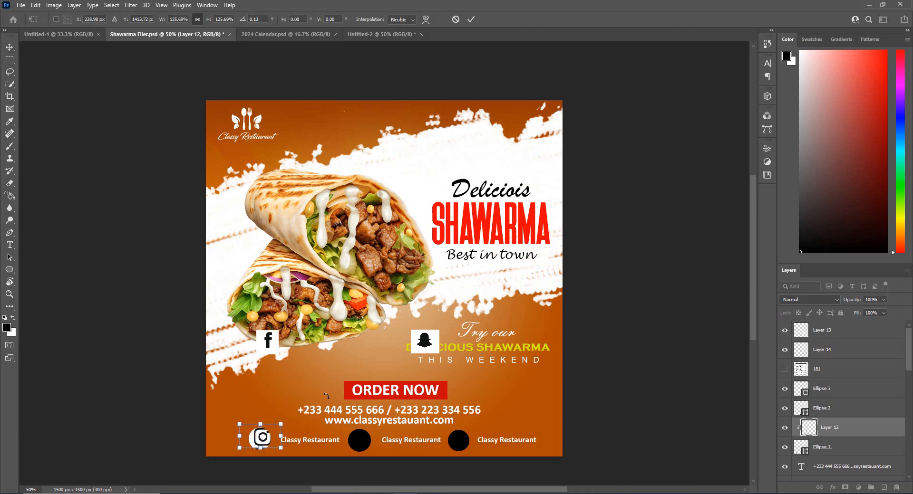
click(471, 19)
drag(293, 389, 292, 391)
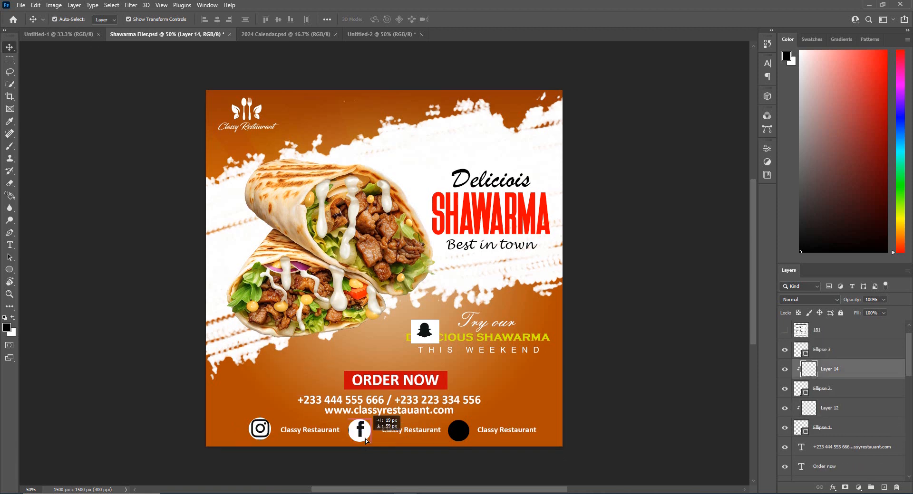
Fit the Facebook icon into the second circle as a clipped layer
drag(363, 427, 362, 434)
key(Return)
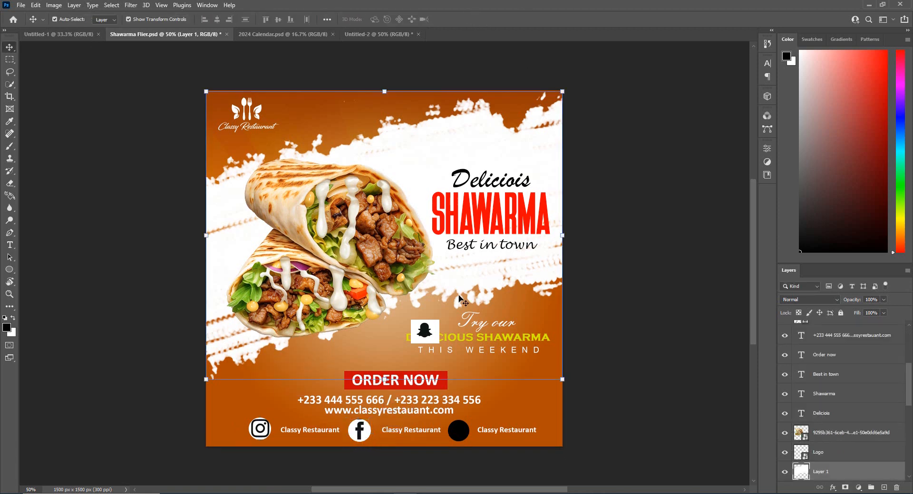
Move the Snapchat icon onto the third circle, clip its layer to Ellipse 3 and center it there
click(458, 433)
drag(425, 331, 457, 419)
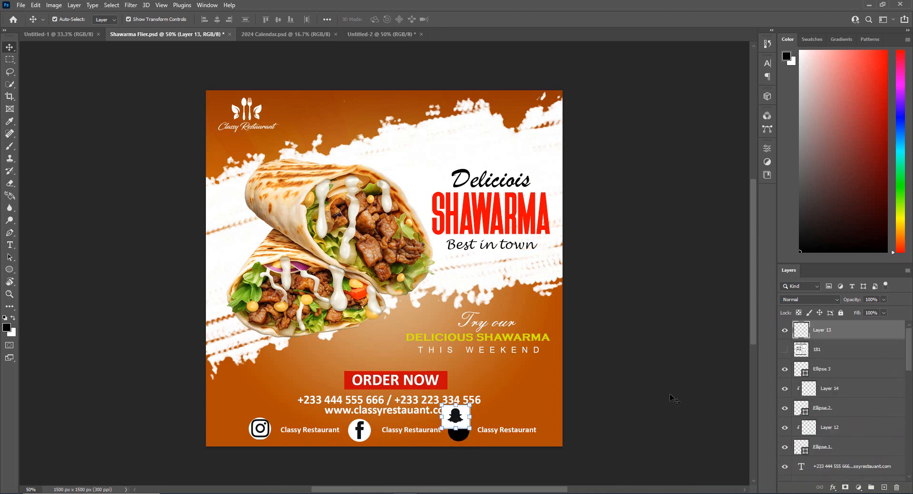
scroll(832, 369, down, 1)
scroll(832, 374, up, 1)
drag(832, 331, 833, 359)
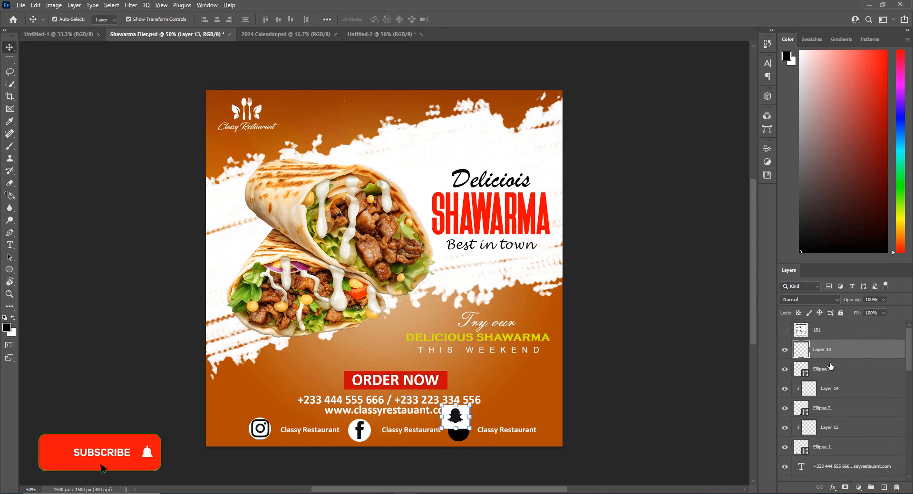
key(ctrl+alt+g)
click(464, 382)
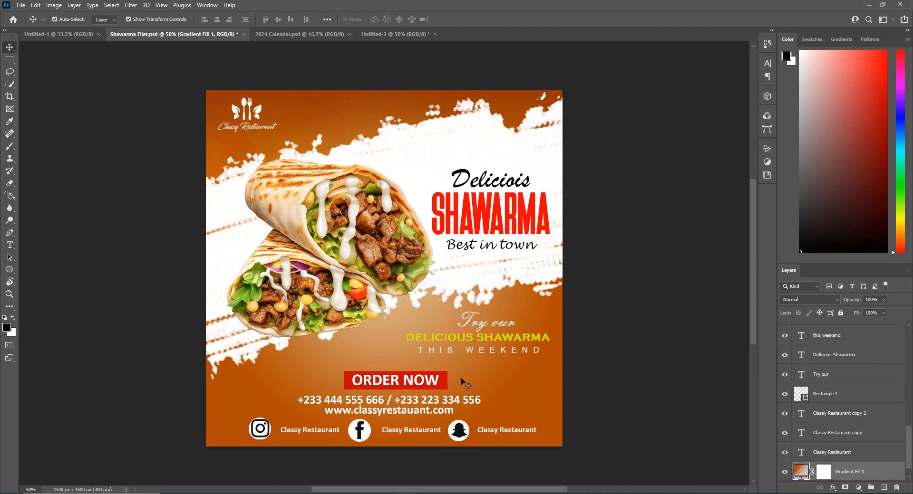
Color the "Classy Restaurant" label beside the Snapchat icon yellow (d5e900), sampled from the "Delicious Shawarma" text
click(498, 430)
click(766, 63)
click(743, 118)
click(535, 338)
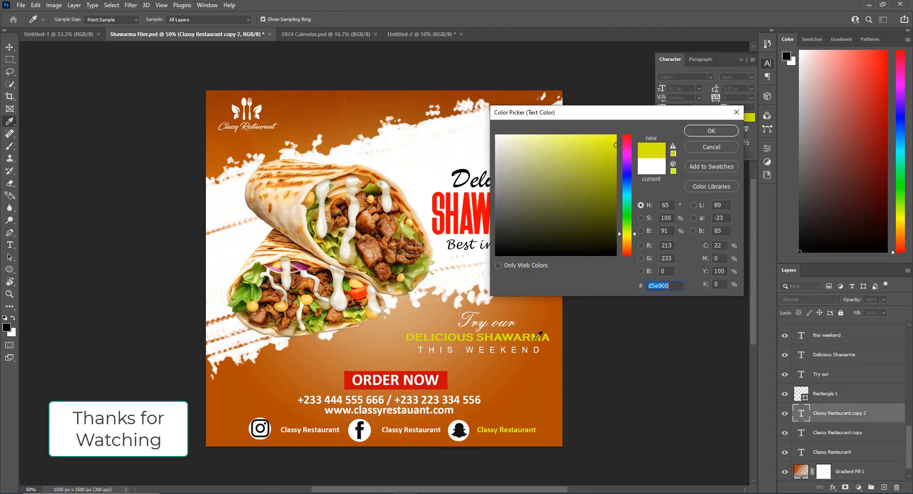
click(711, 131)
Color the "Classy Restaurant" label beside the Facebook icon with the yellow sampled from the "Delicious Shawarma" text
click(411, 430)
click(744, 118)
click(534, 338)
click(711, 131)
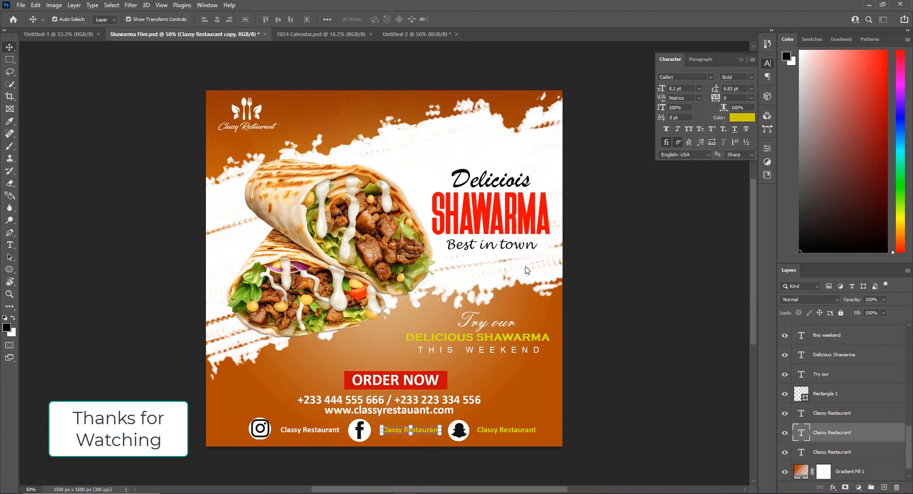
Color the "Classy Restaurant" label beside the Instagram icon yellow (cfd105), sampled from the "Delicious Shawarma" text
click(309, 431)
click(744, 118)
click(510, 337)
click(511, 336)
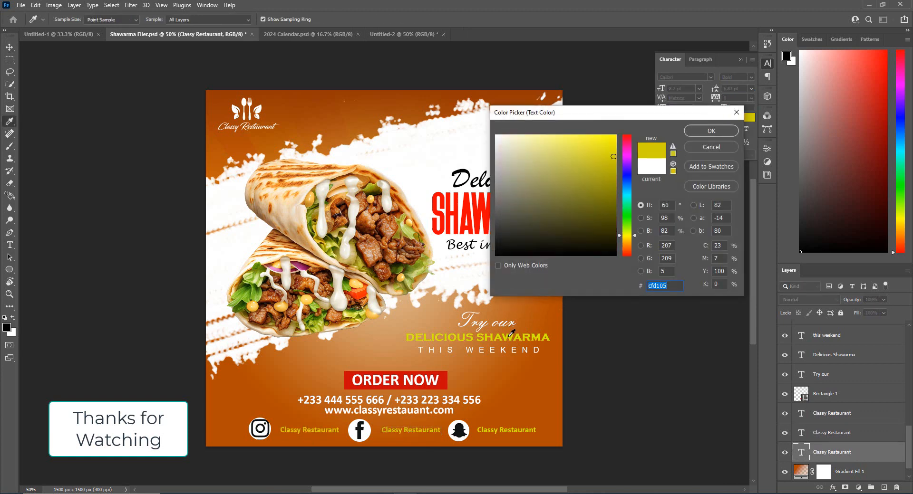